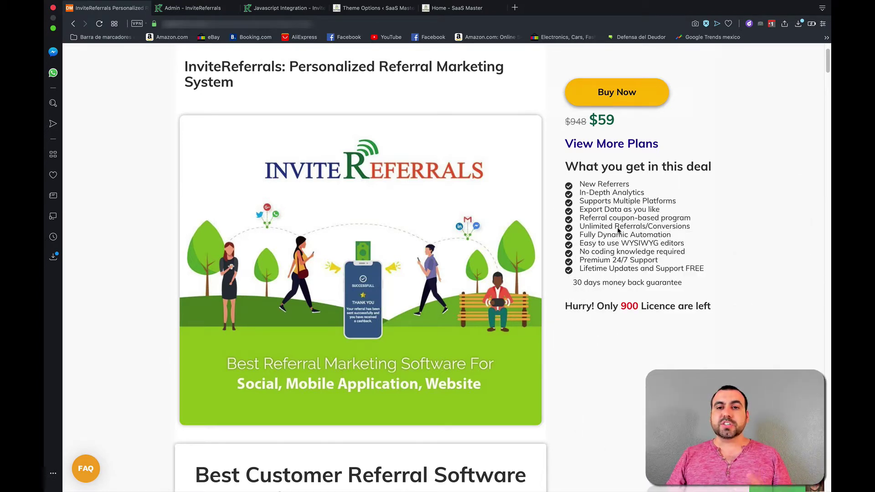
Review the Gold plan card: $59 LTD price and 3000 Referrers.
double_click(602, 120)
click(646, 123)
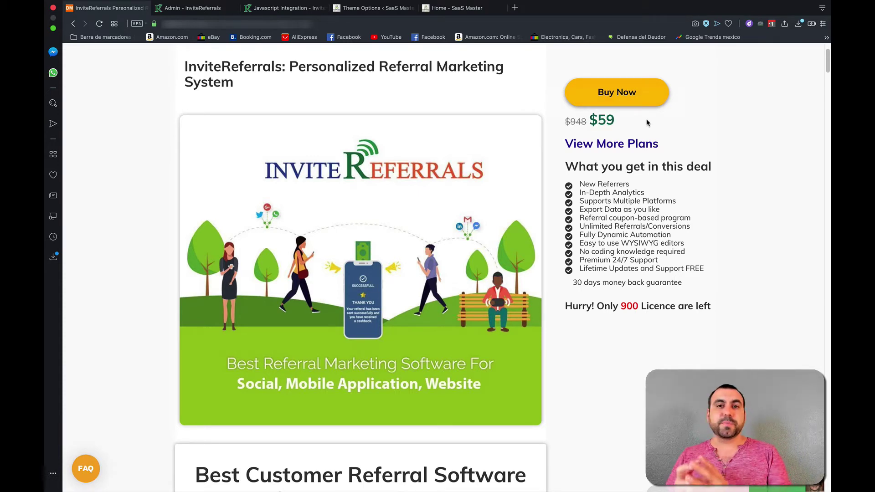
scroll(647, 122, down, 2)
scroll(647, 122, down, 5)
scroll(646, 122, down, 5)
scroll(647, 122, down, 5)
scroll(647, 123, down, 5)
scroll(647, 122, down, 5)
scroll(646, 123, down, 5)
scroll(647, 123, down, 5)
scroll(647, 122, down, 5)
scroll(646, 122, down, 5)
scroll(647, 122, down, 5)
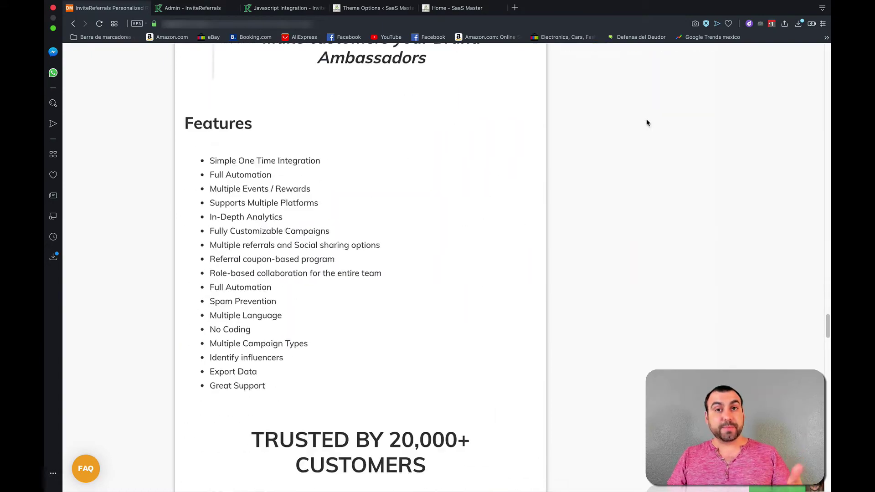
scroll(646, 122, down, 5)
scroll(647, 122, down, 5)
scroll(646, 122, down, 5)
scroll(647, 122, down, 5)
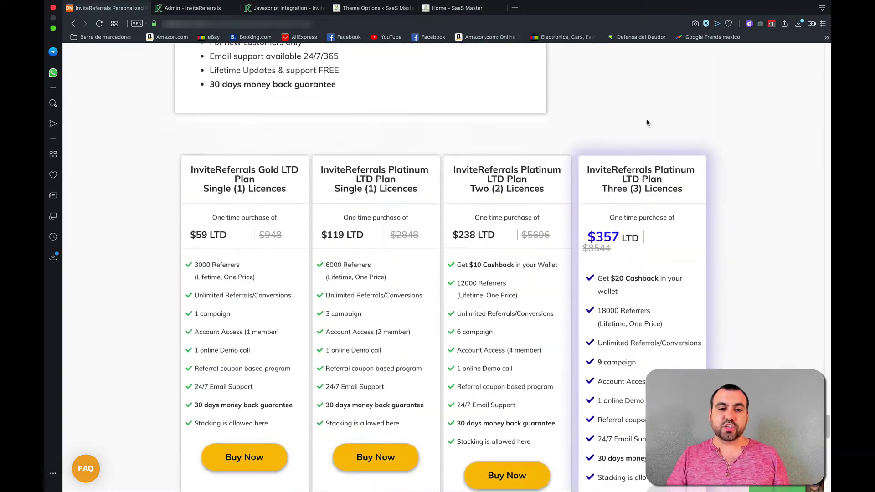
scroll(647, 122, down, 2)
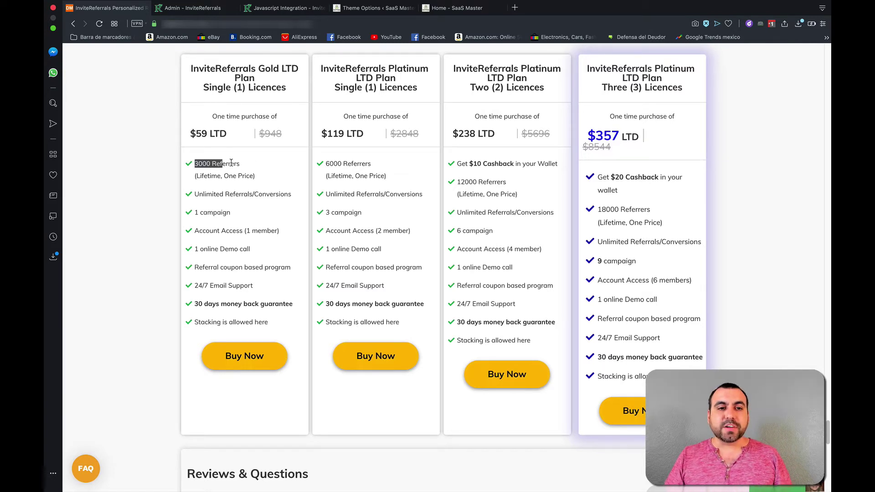
drag(194, 165, 248, 167)
click(249, 169)
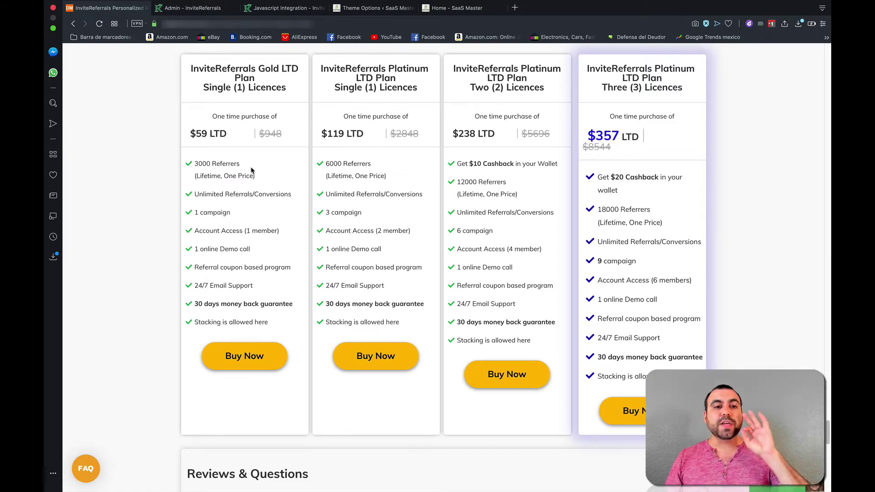
drag(192, 135, 226, 135)
click(233, 162)
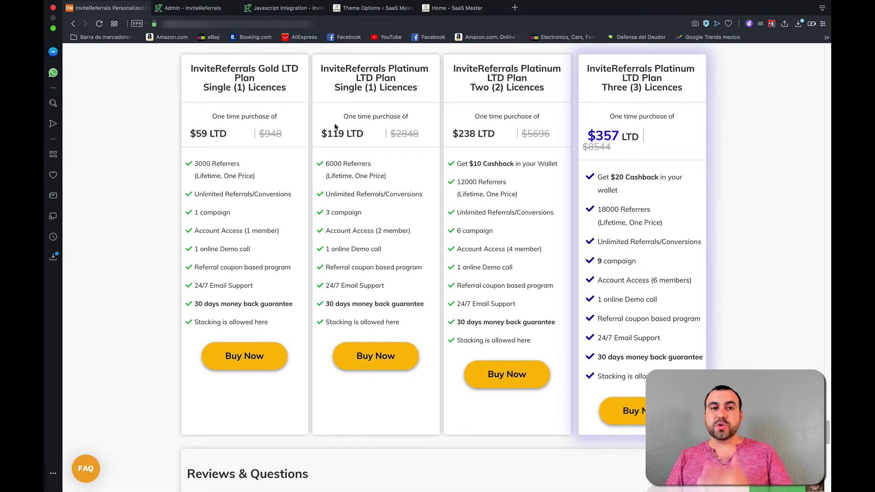
Review the $119 LTD Platinum price, the stacking-allowed note and the Gold plan's first five features.
drag(329, 135, 365, 134)
click(335, 162)
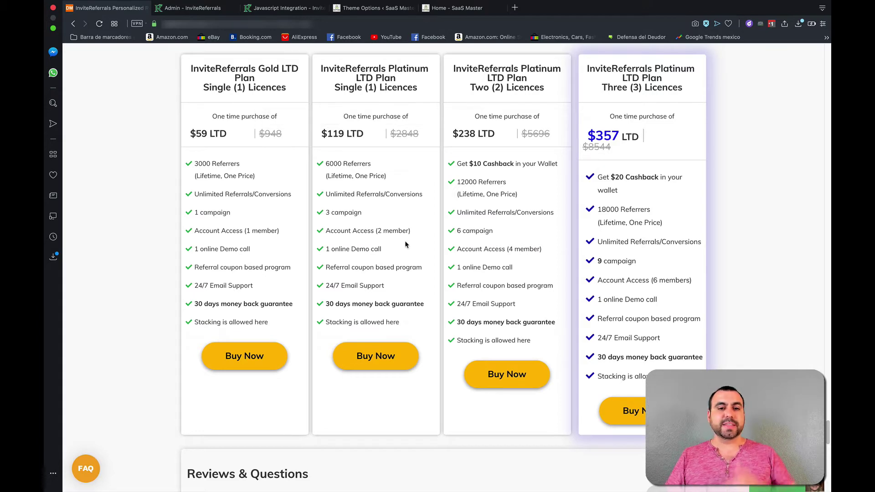
drag(474, 340, 528, 340)
click(567, 363)
drag(224, 167, 277, 253)
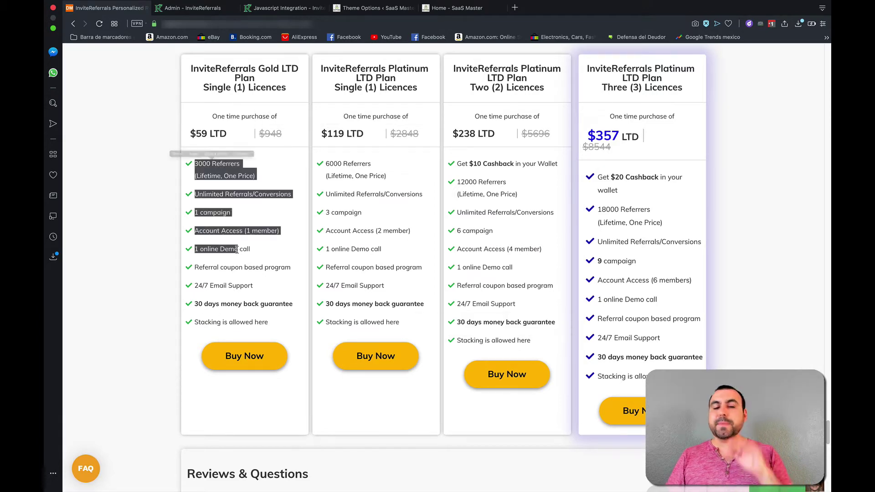
click(211, 163)
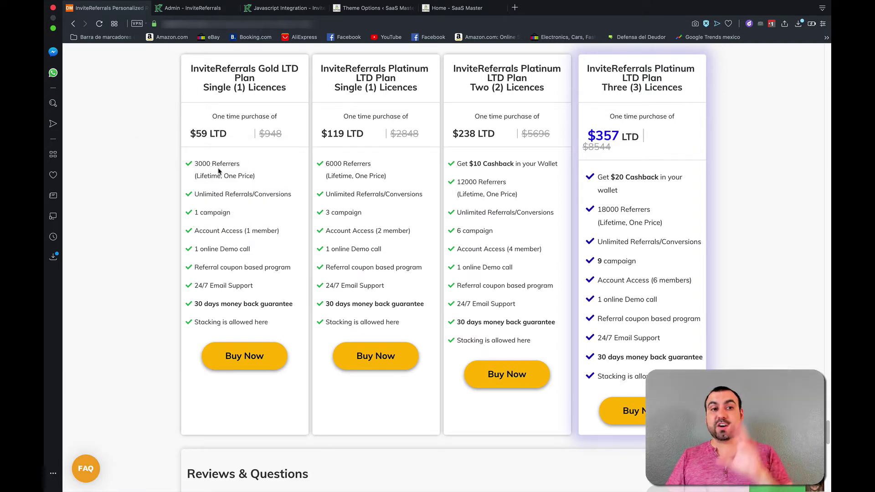
Check the live Enroll popup on the SaaS Master site, then return to the admin dashboard.
click(193, 7)
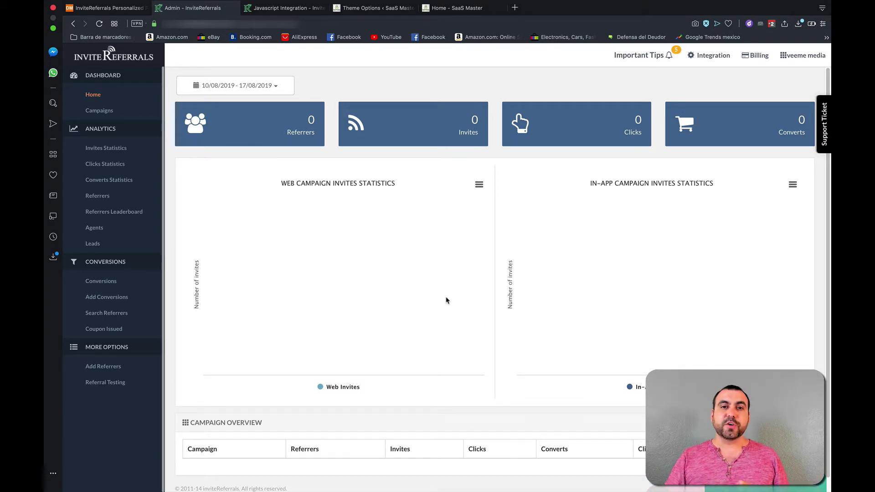
click(475, 10)
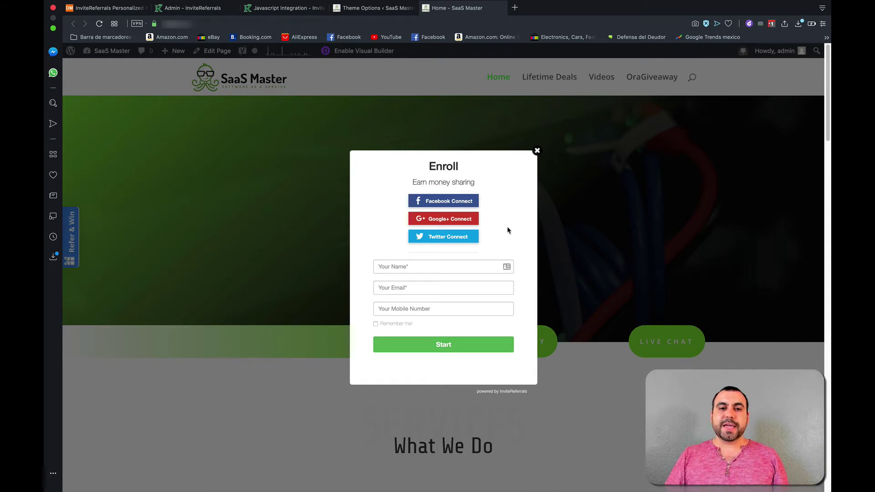
drag(408, 169, 486, 204)
click(490, 188)
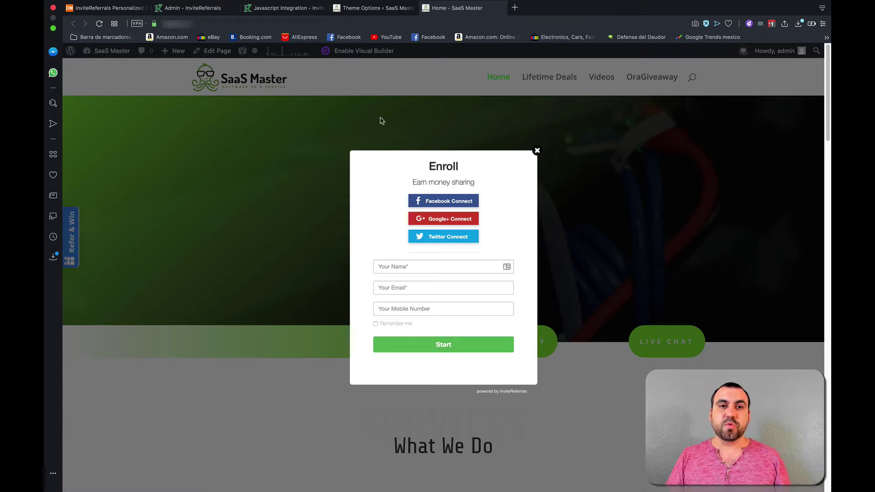
click(195, 7)
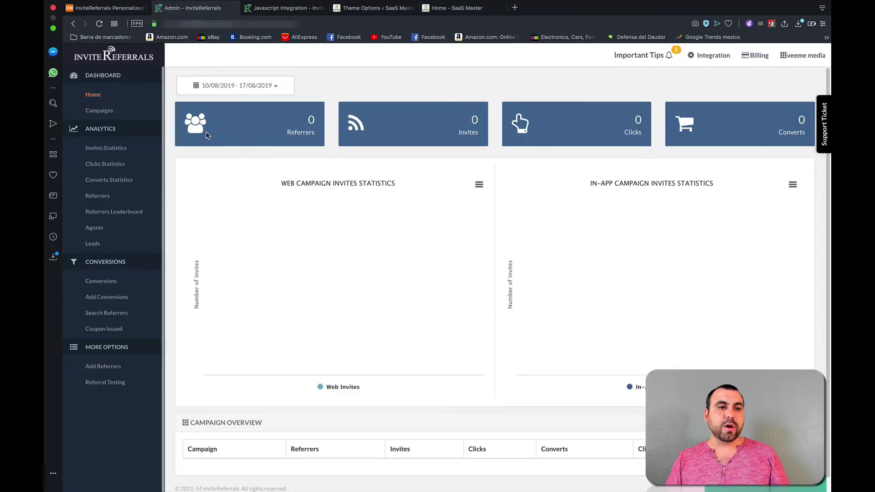
Open the test campaign's Basic settings and review its name and English language.
click(101, 112)
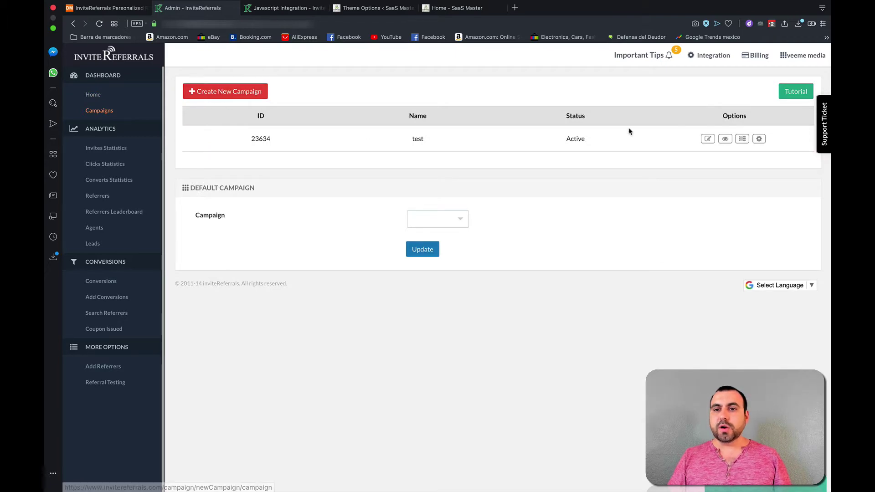
click(709, 140)
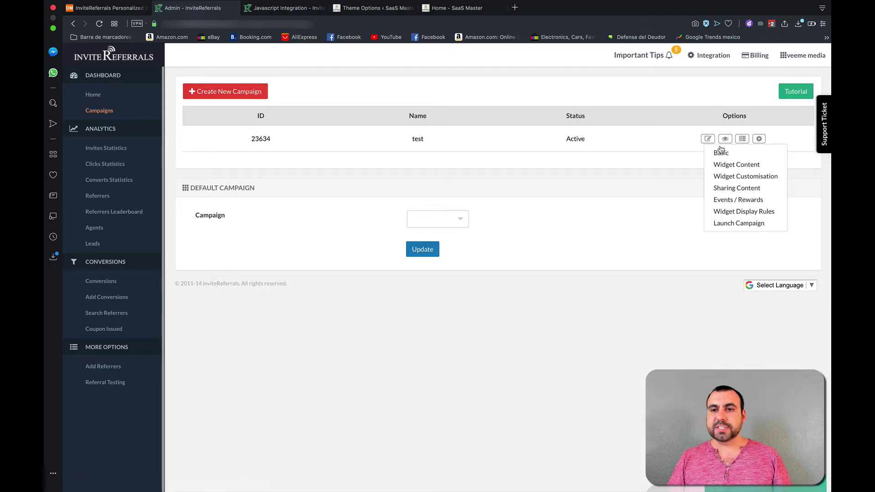
click(720, 152)
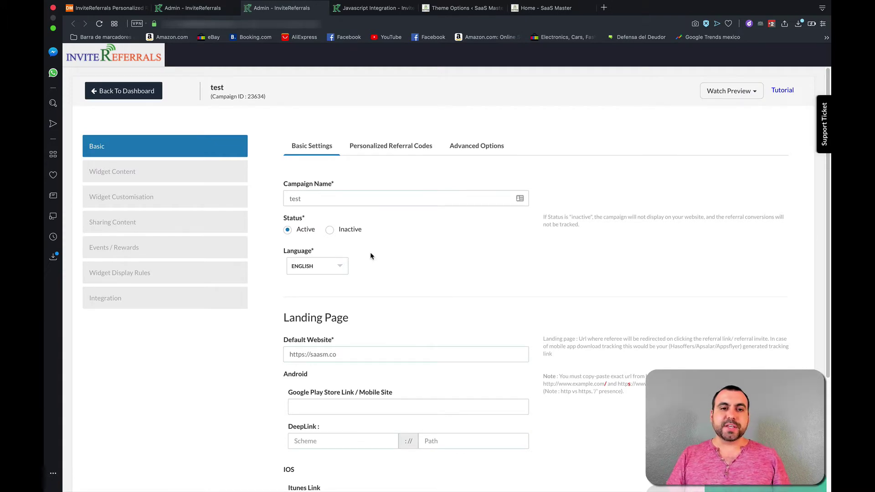
click(307, 199)
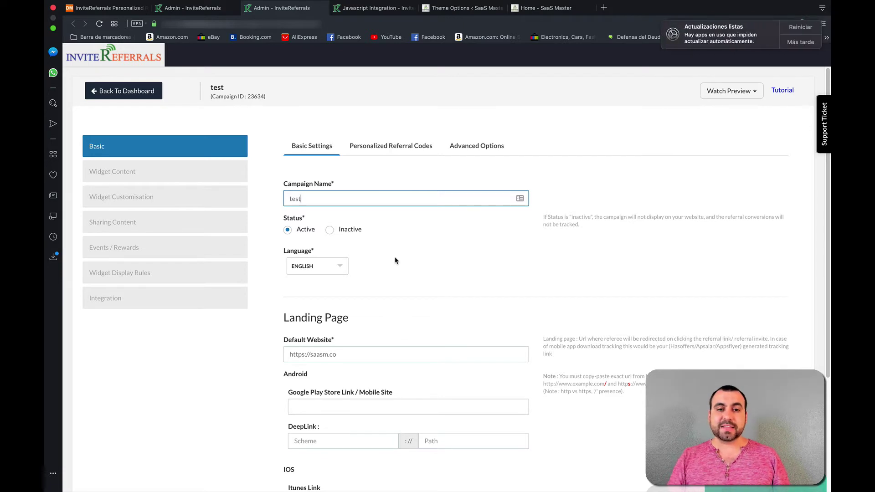
click(333, 266)
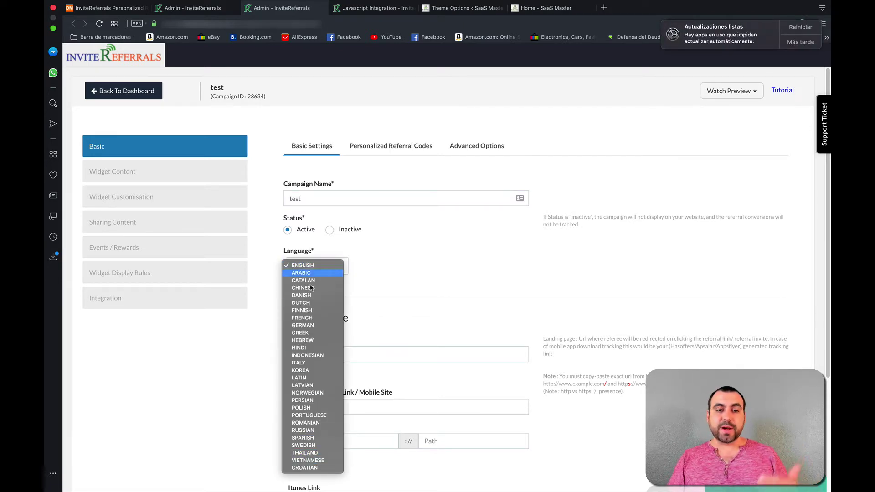
click(427, 270)
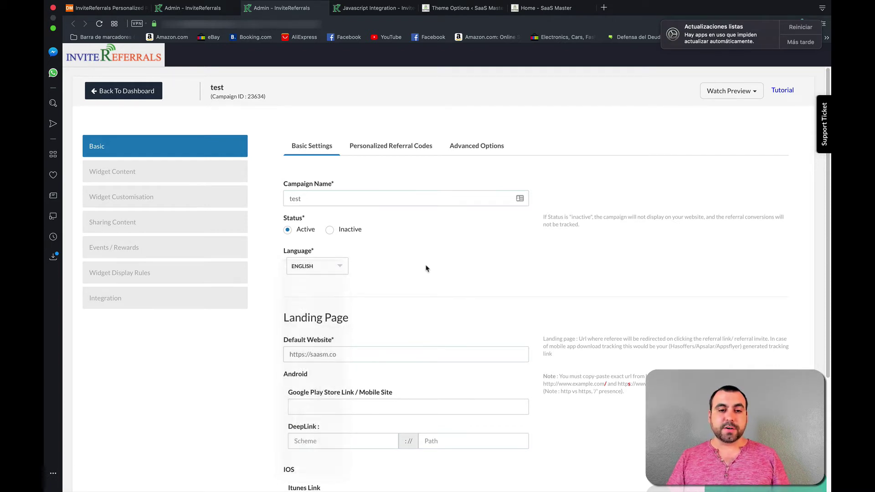
scroll(389, 308, down, 3)
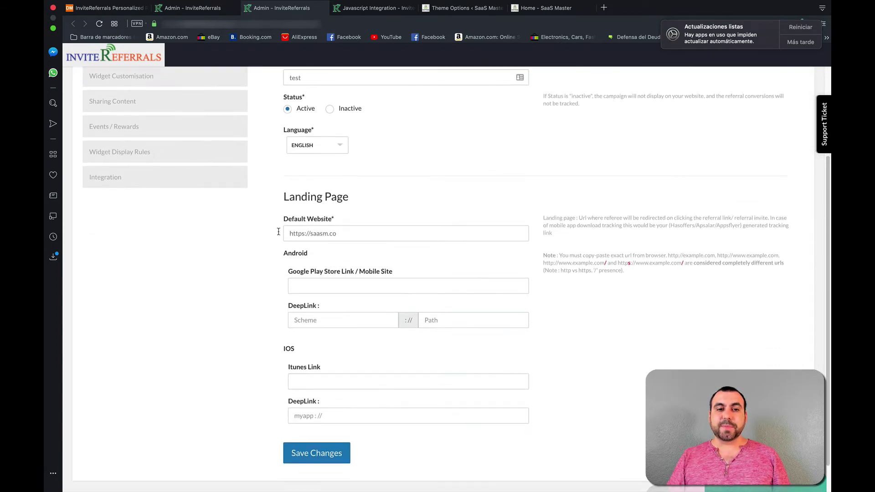
scroll(380, 276, down, 1)
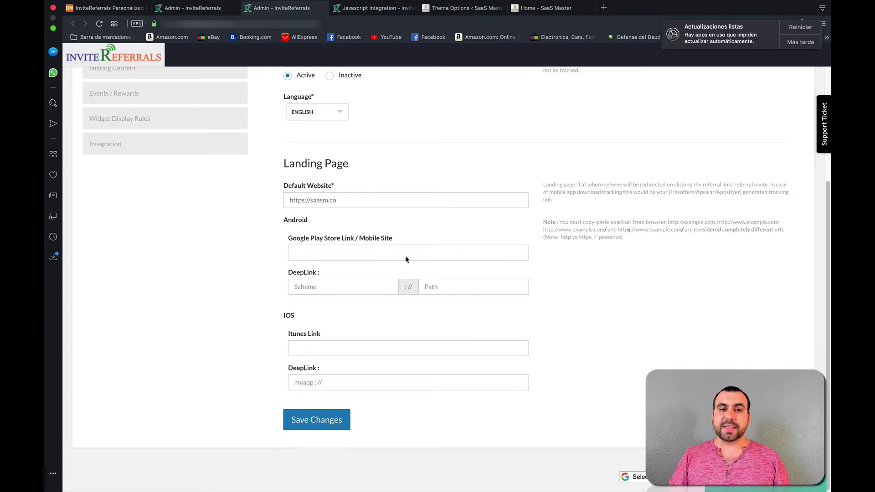
scroll(422, 344, up, 4)
Review the personalized referral codes, then the Advanced Options' 30-day Tracking Period.
click(393, 146)
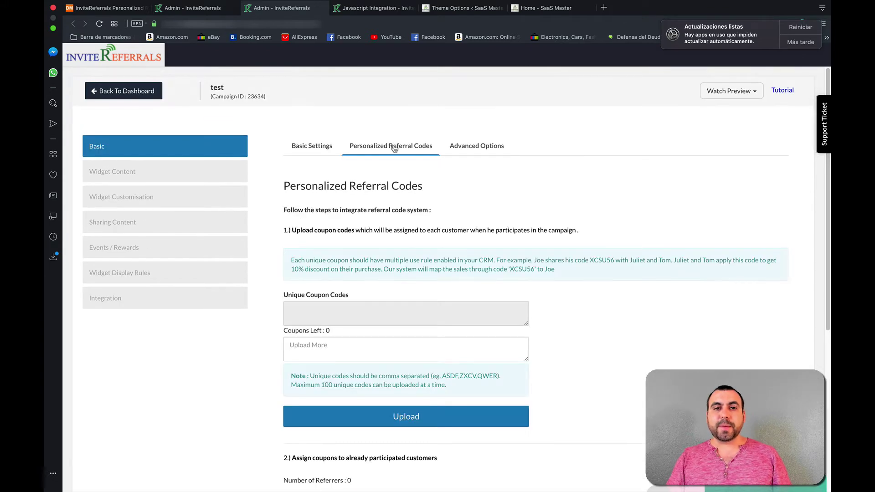
scroll(478, 185, down, 3)
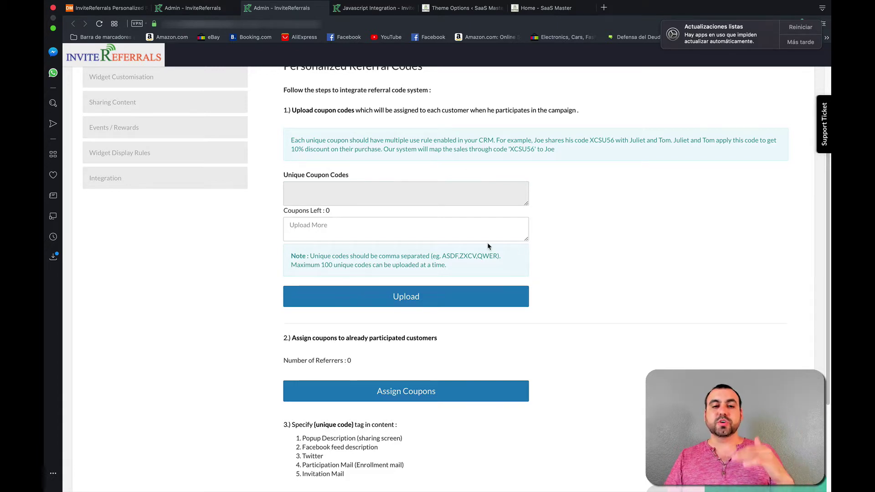
scroll(463, 359, up, 3)
click(480, 153)
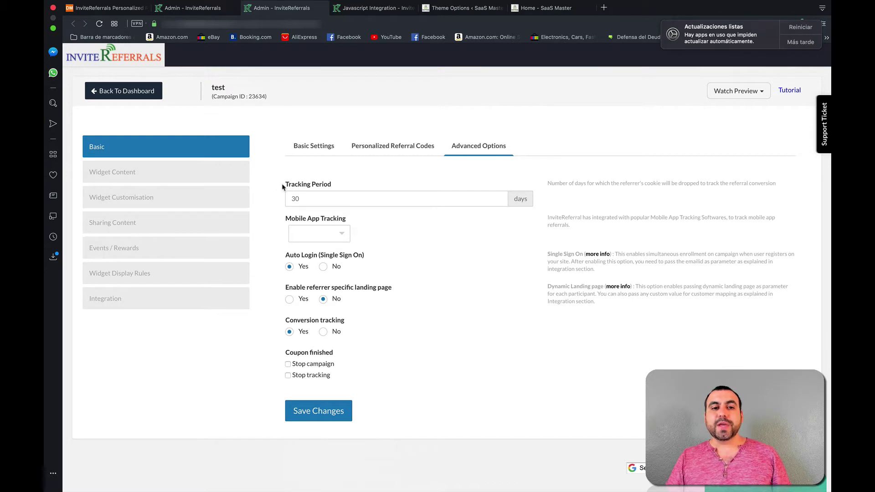
drag(284, 187, 332, 187)
click(342, 185)
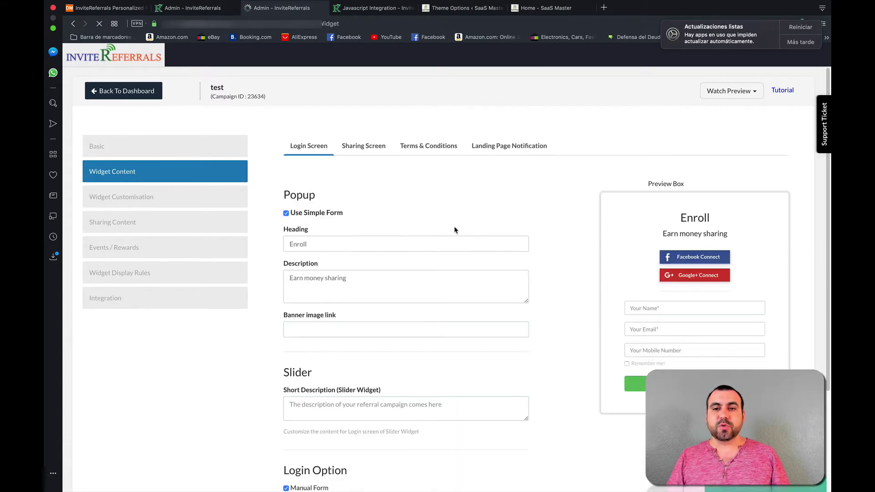
Change the login popup heading to EARN MONEY!! and review its description, banner link and slider text.
click(546, 8)
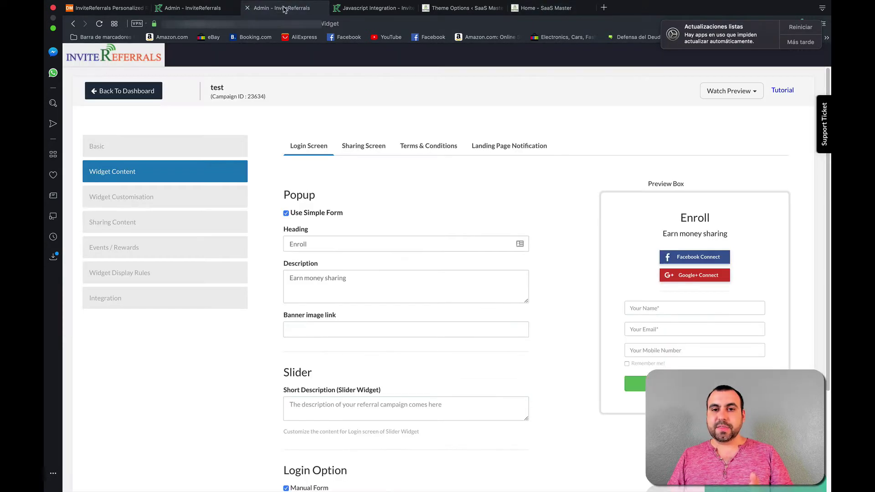
click(282, 8)
double_click(415, 244)
text(EARN MONEY!!)
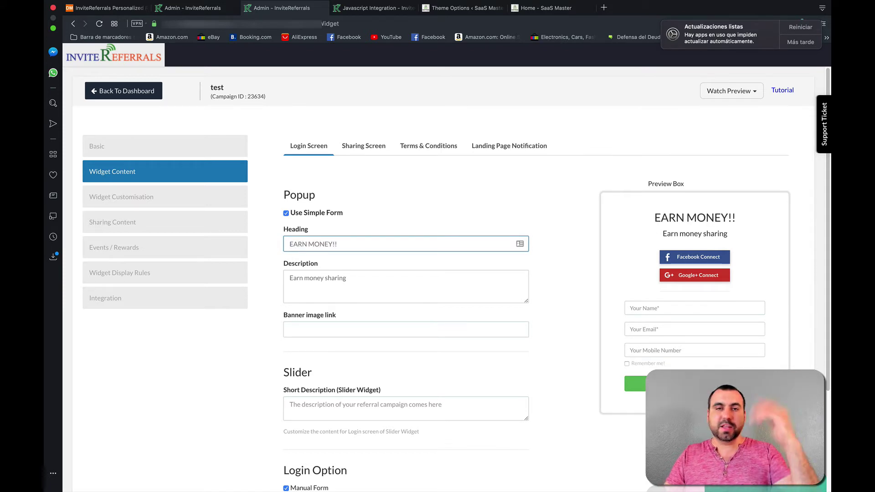
click(353, 283)
scroll(393, 331, down, 2)
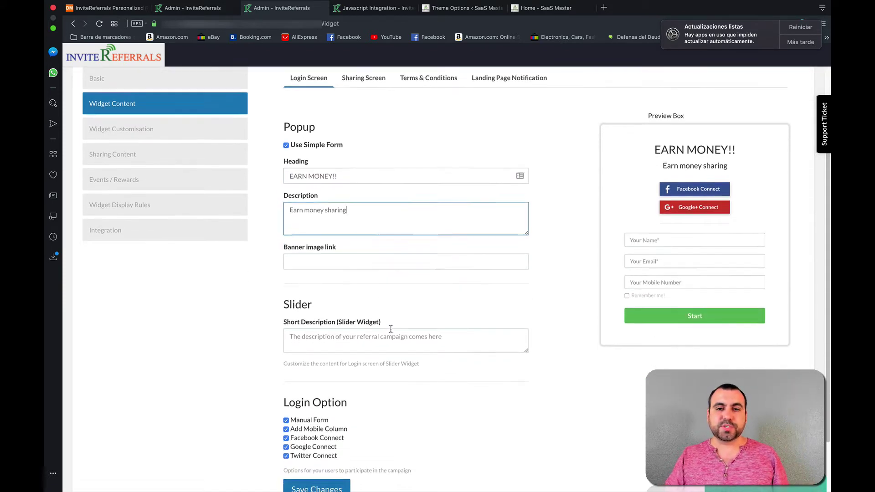
click(345, 252)
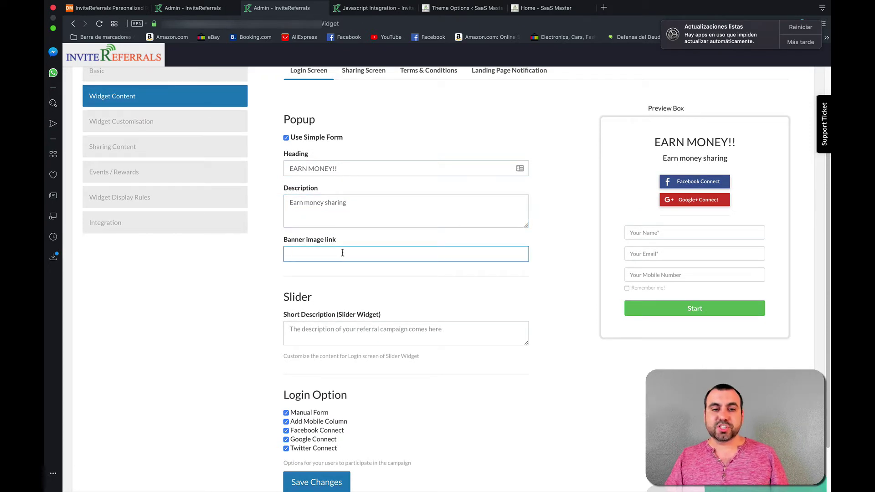
click(323, 331)
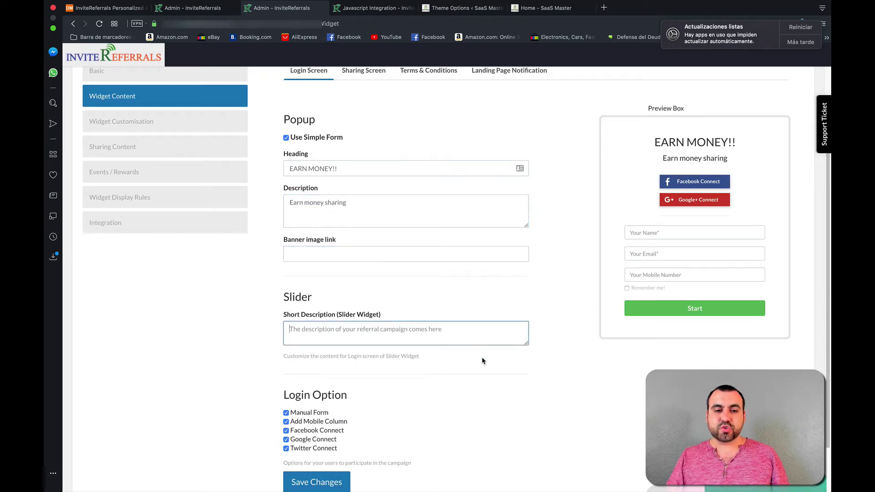
scroll(482, 361, down, 2)
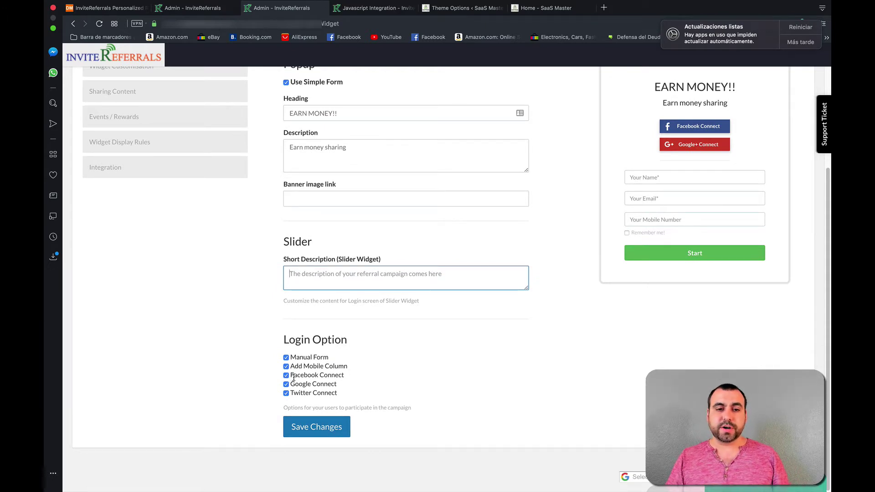
scroll(380, 299, up, 3)
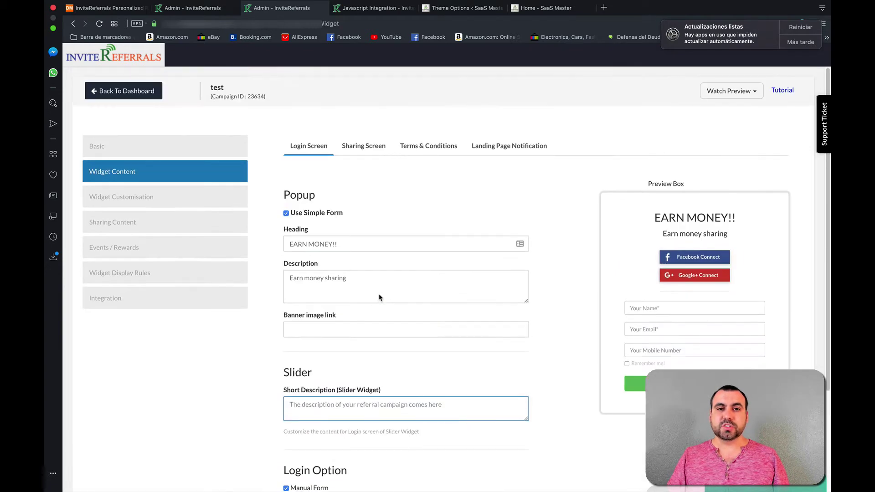
Review the Sharing Screen popup description, then move to the Terms & Conditions editors.
click(377, 148)
scroll(530, 219, down, 1)
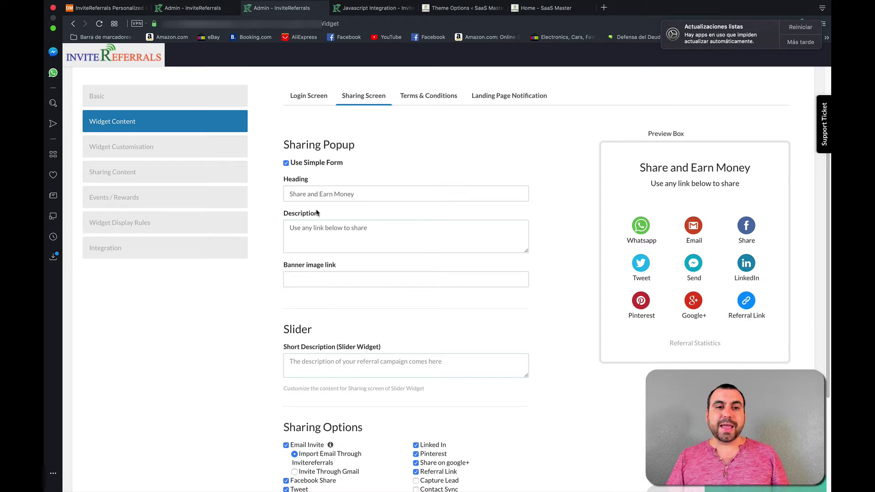
click(305, 193)
key(Tab)
key(shift+alt+Left)
click(331, 200)
click(303, 229)
triple_click(303, 229)
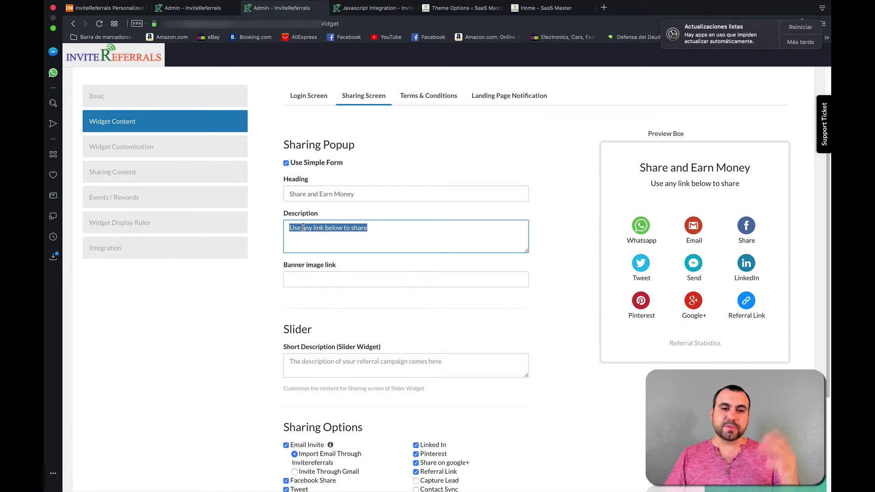
scroll(599, 266, down, 3)
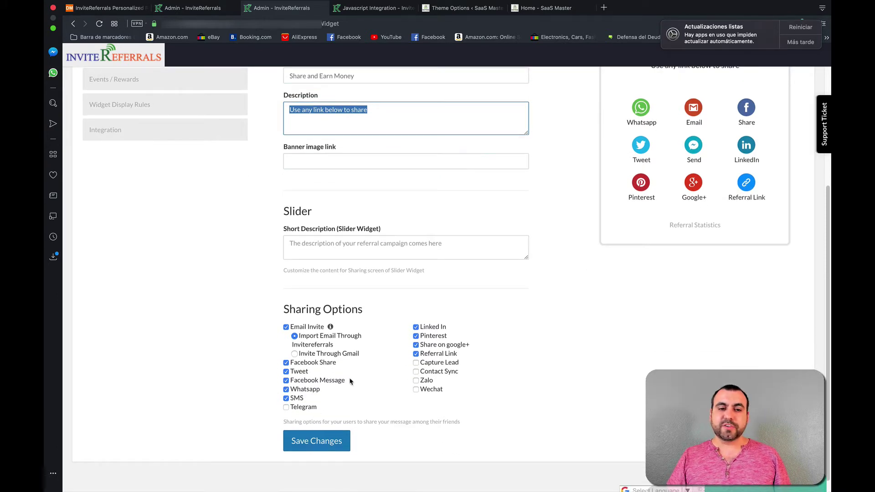
scroll(349, 381, up, 1)
scroll(349, 381, down, 1)
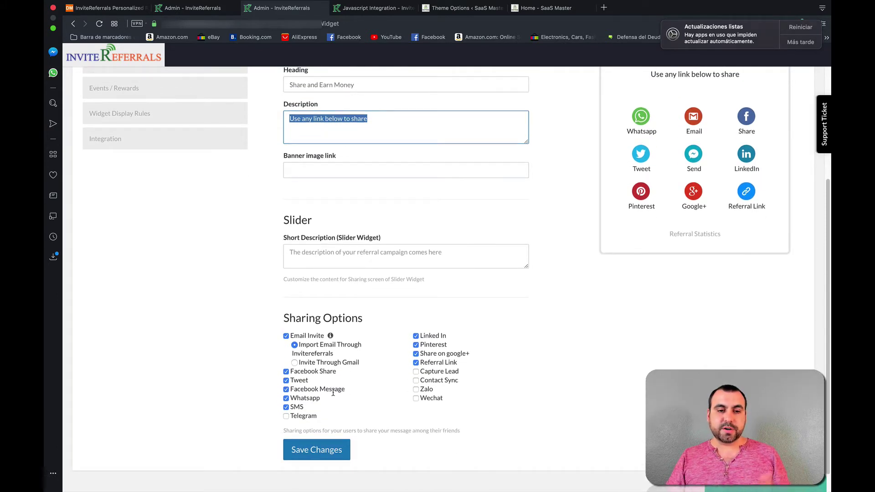
click(293, 419)
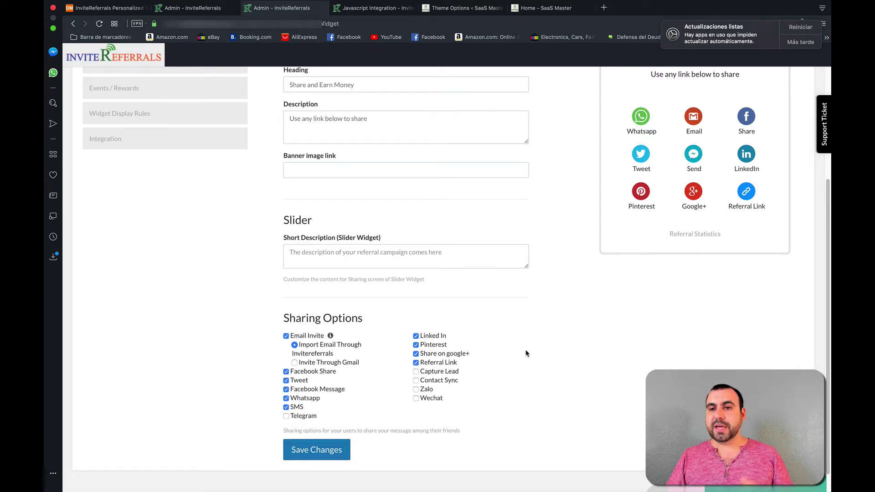
scroll(663, 272, up, 3)
click(445, 101)
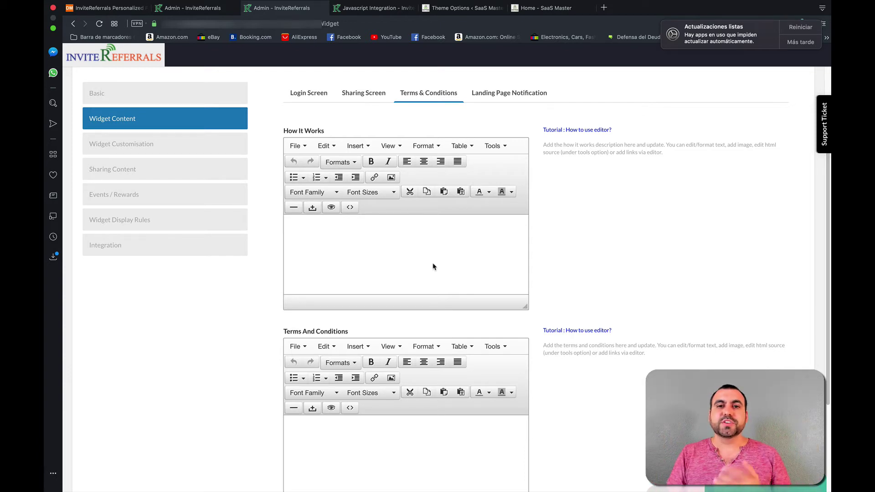
Show the Landing Page Notification message, bar colour #3288ed and Active status.
click(515, 100)
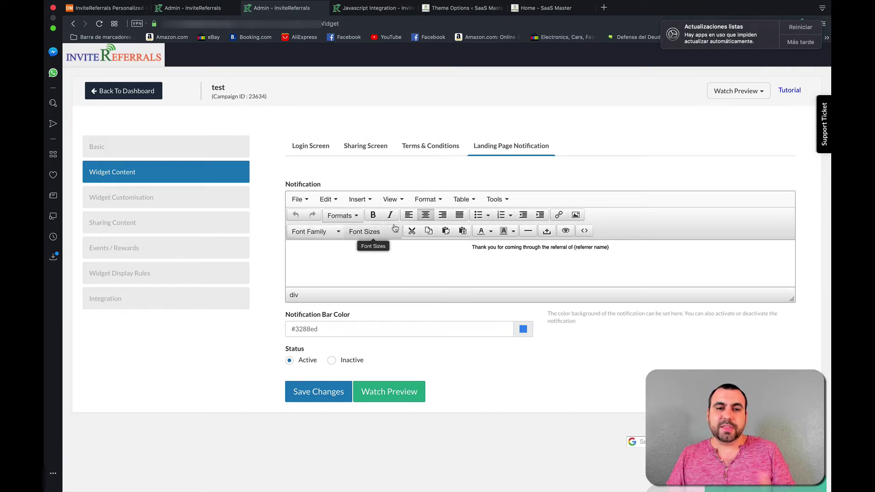
In Widget Customisation, leave the start button colour unchanged and toggle Add Custom Field Yes then No.
click(136, 204)
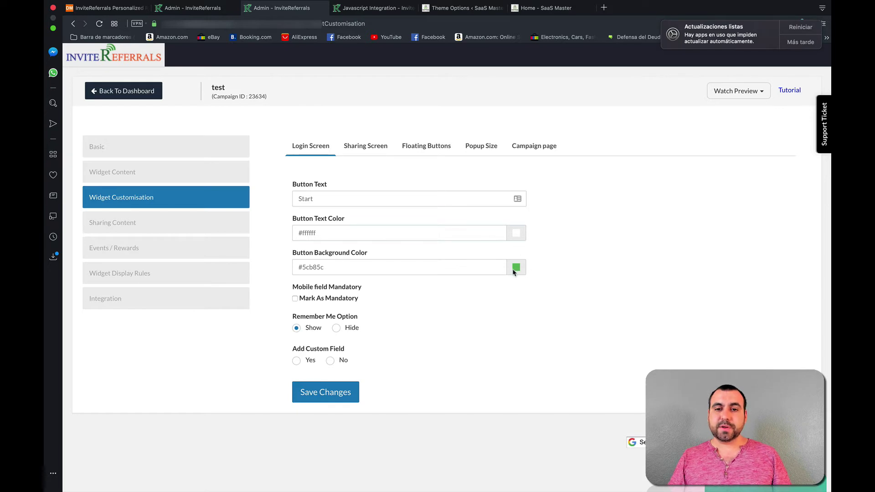
click(540, 8)
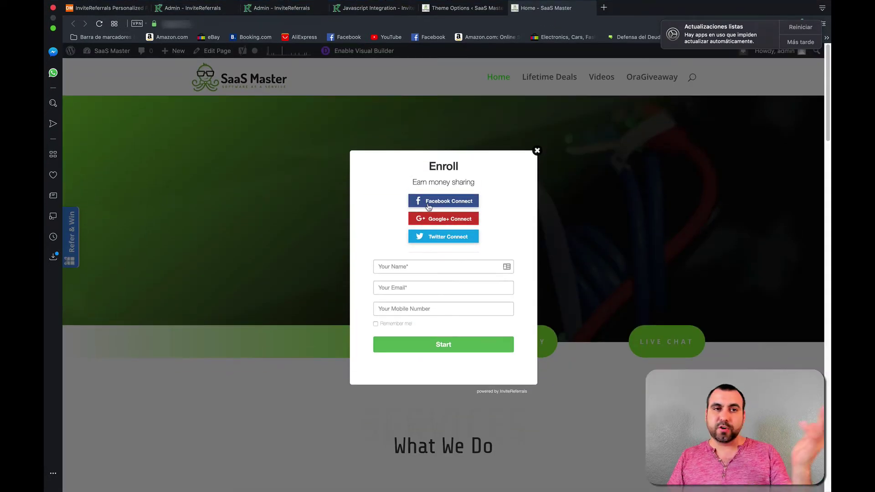
click(281, 7)
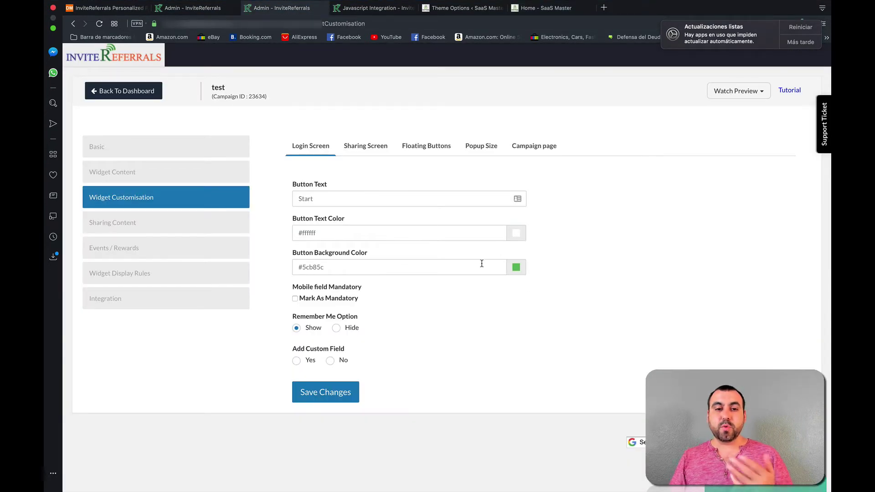
click(516, 267)
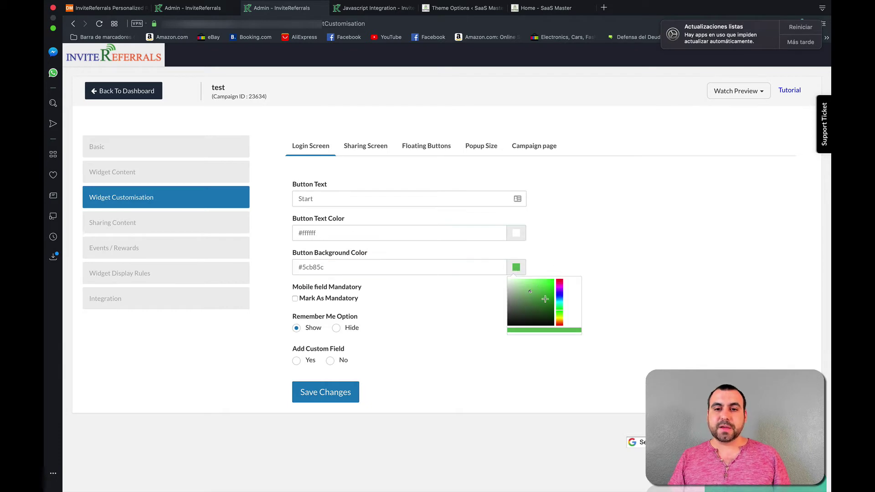
click(554, 242)
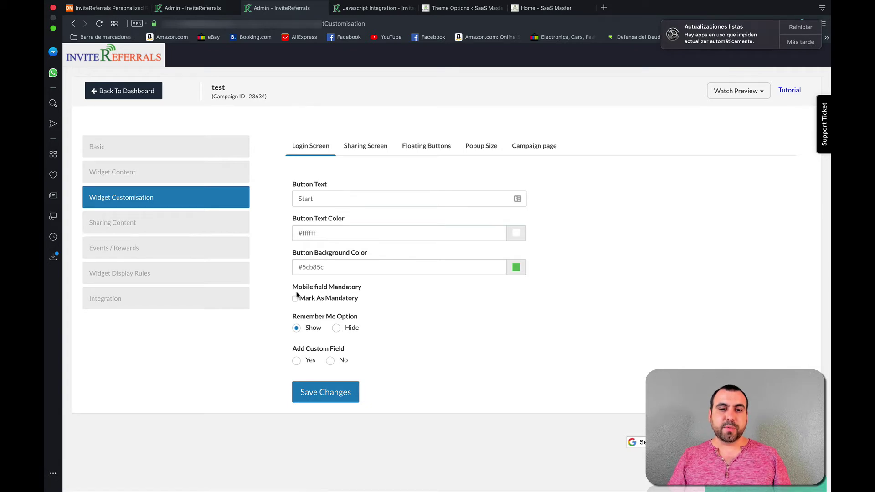
click(296, 361)
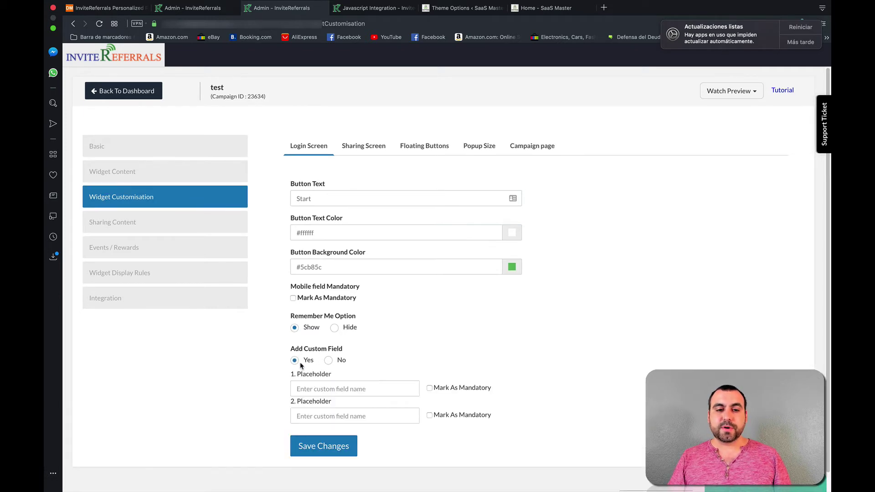
click(329, 362)
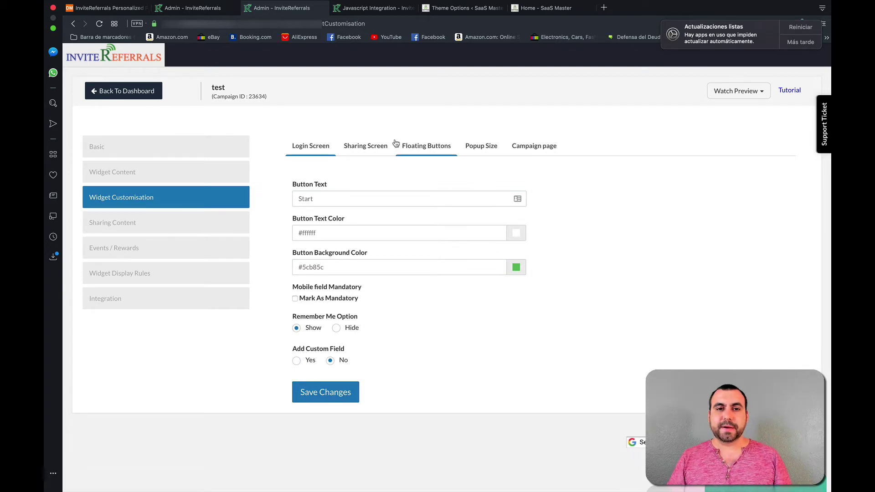
Browse the Sharing Screen, Floating Buttons, Popup Size and Campaign page settings.
click(383, 148)
click(329, 208)
click(428, 151)
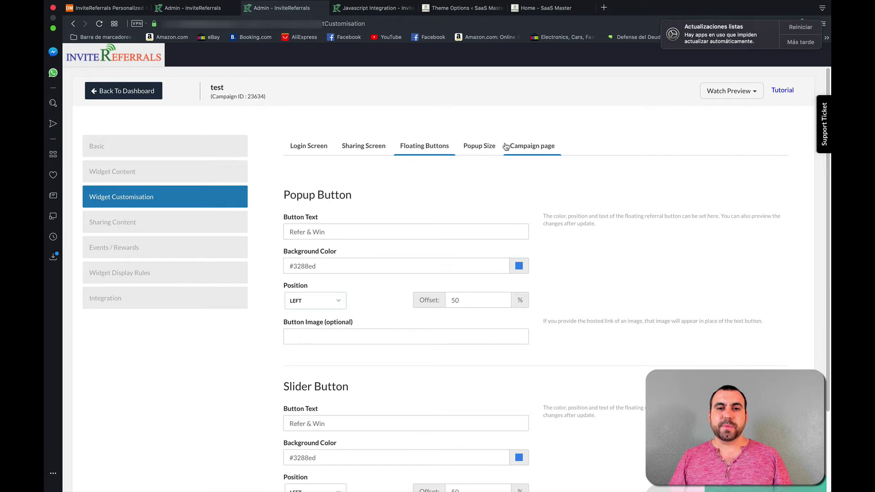
click(486, 150)
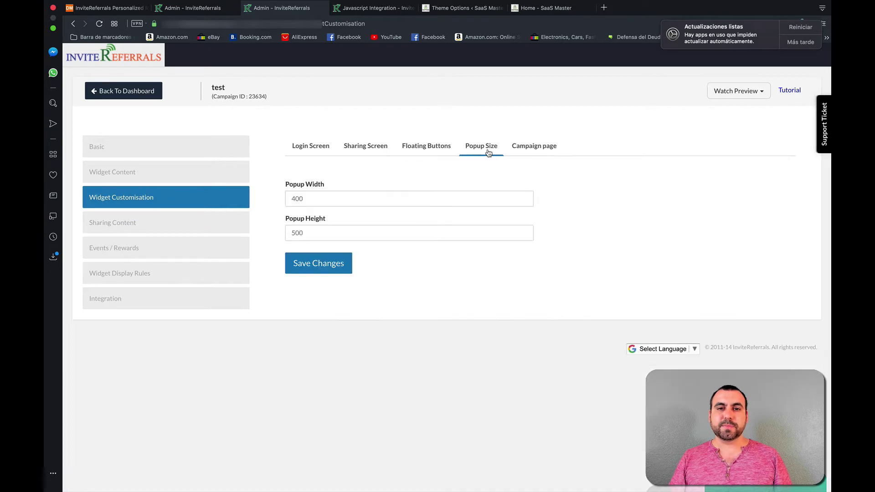
click(540, 148)
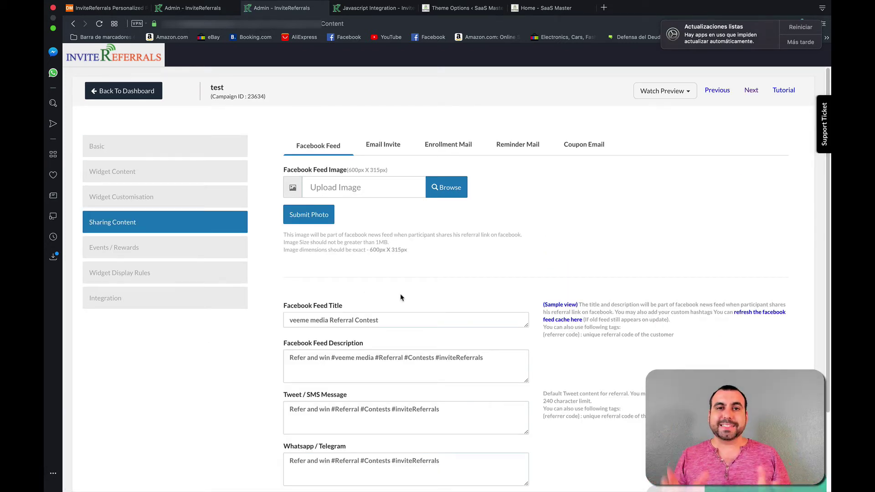
scroll(401, 298, down, 3)
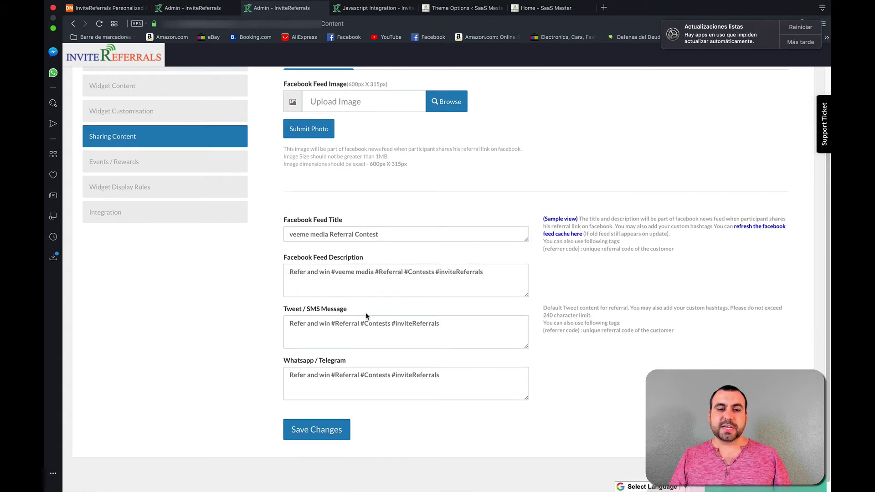
scroll(365, 363, up, 3)
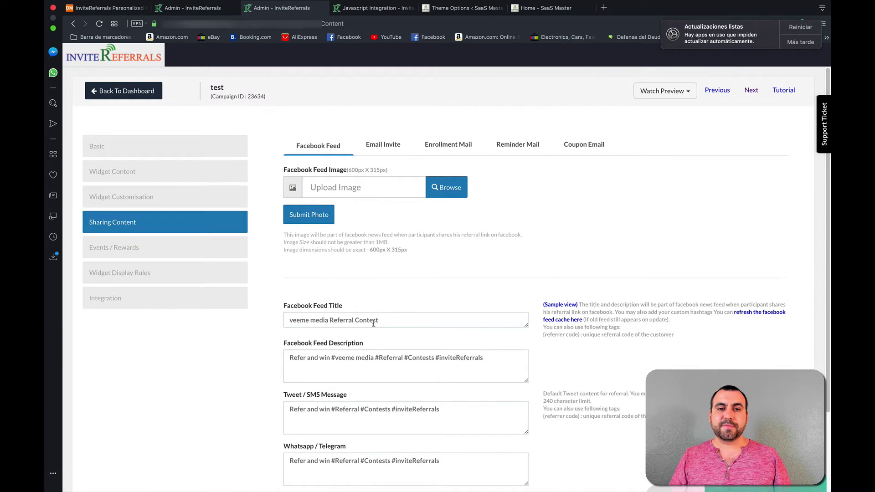
Tour the Email Invite, Enrollment, Reminder and Coupon templates, then open Events / Rewards.
click(386, 143)
click(449, 154)
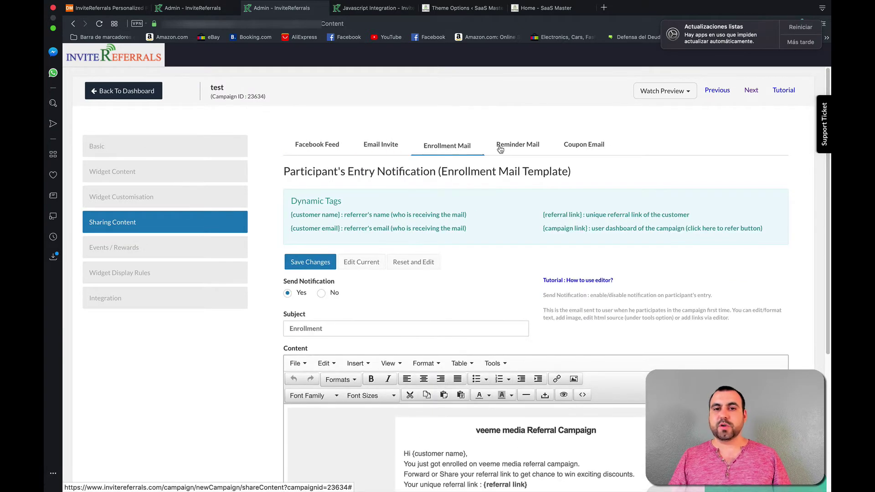
click(507, 150)
click(574, 150)
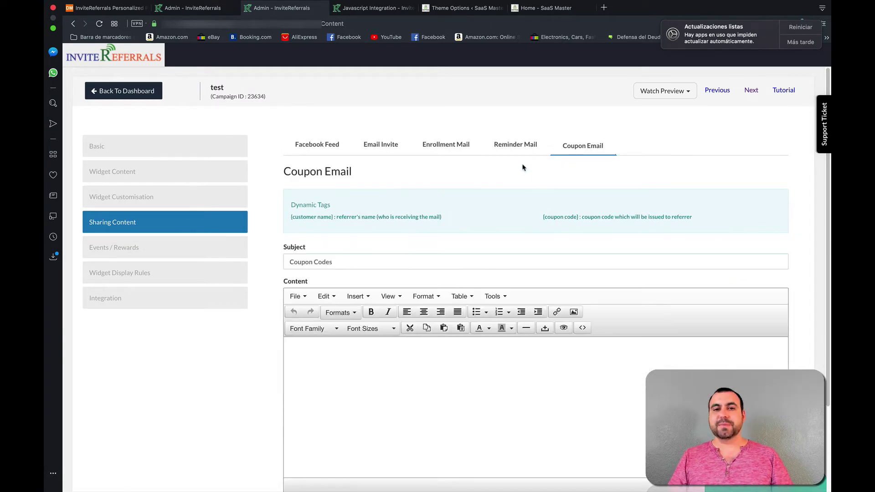
click(515, 149)
scroll(508, 239, down, 5)
scroll(471, 303, up, 3)
scroll(341, 274, up, 3)
click(144, 255)
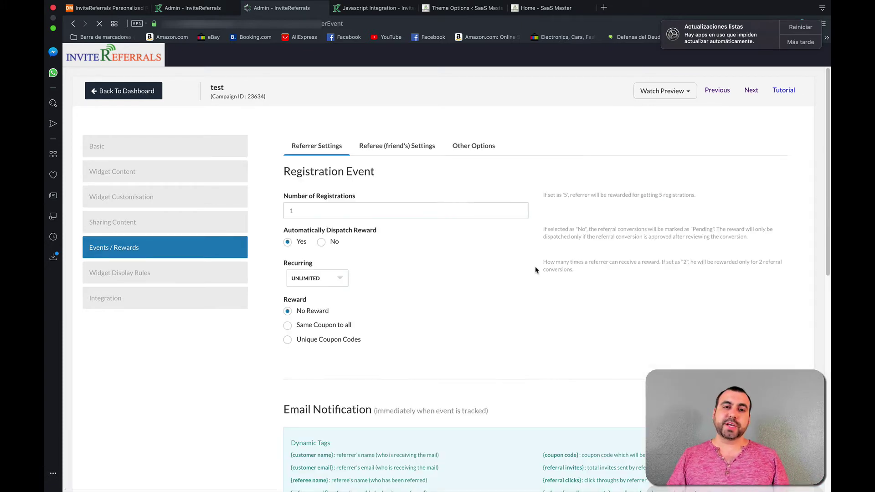
scroll(306, 224, down, 1)
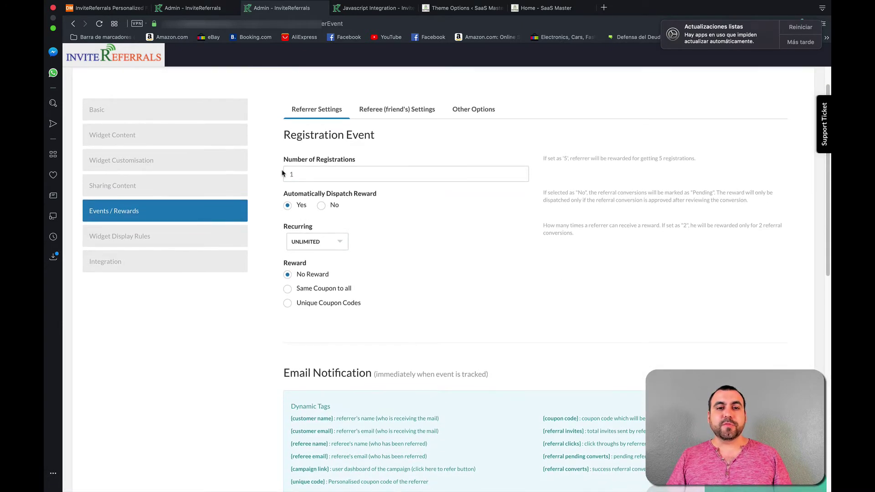
Set the Registration event to reward the referrer after 5 registrations, recurring 2 times.
double_click(326, 173)
click(423, 208)
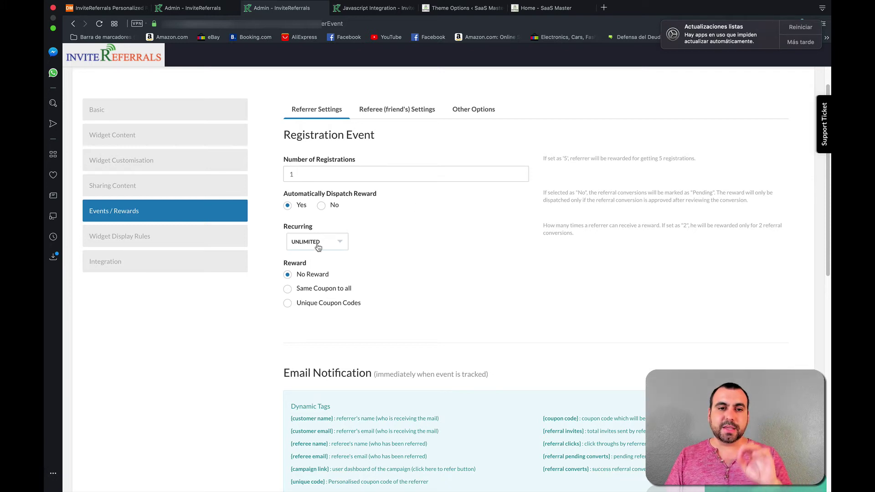
double_click(287, 261)
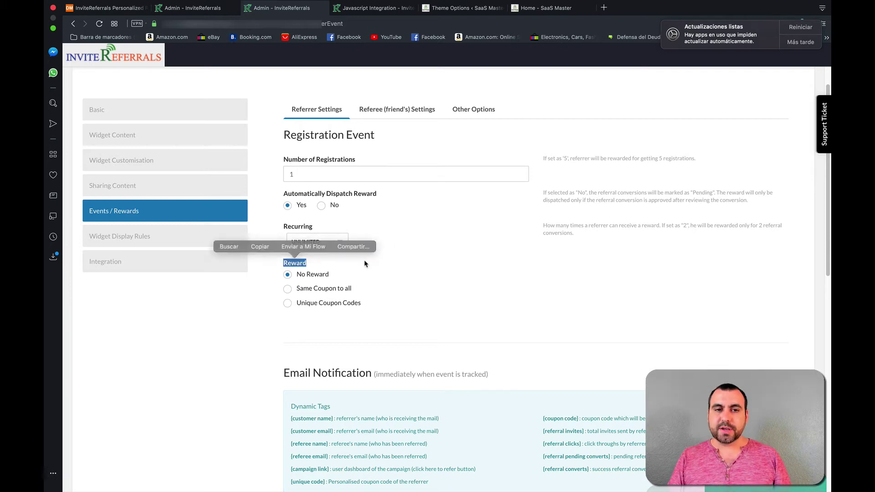
click(391, 261)
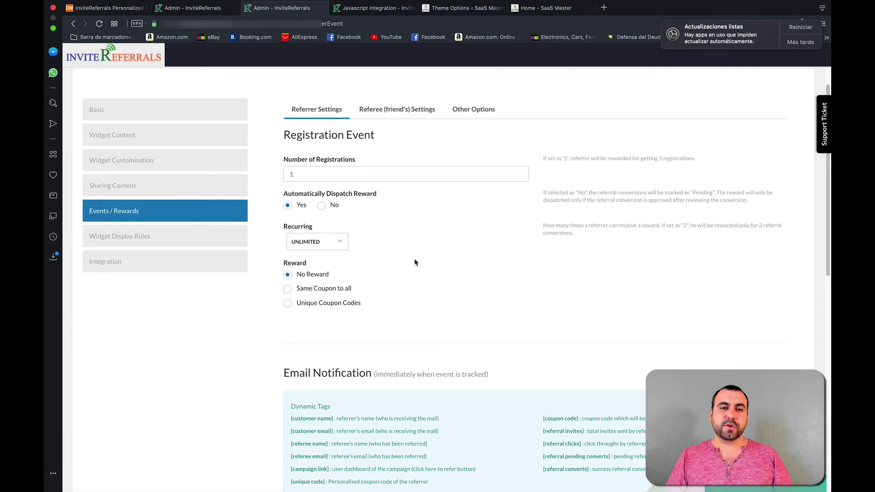
click(306, 242)
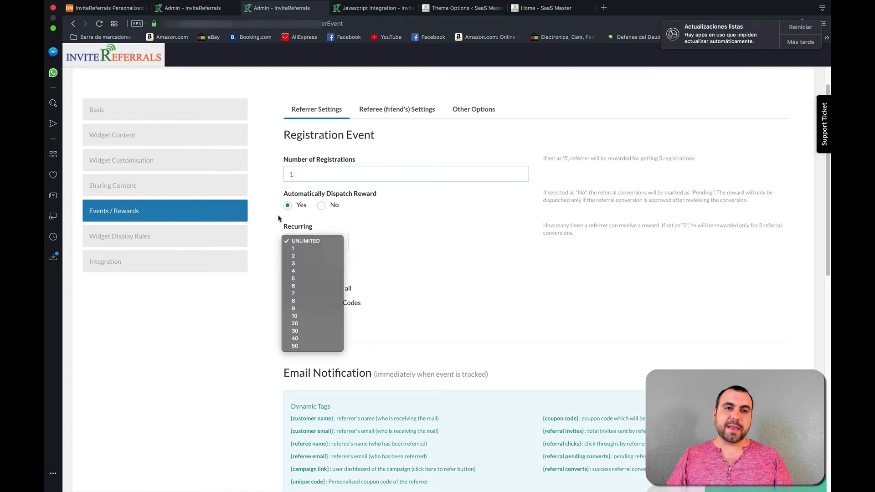
click(295, 172)
double_click(295, 173)
text(5)
click(377, 216)
click(328, 243)
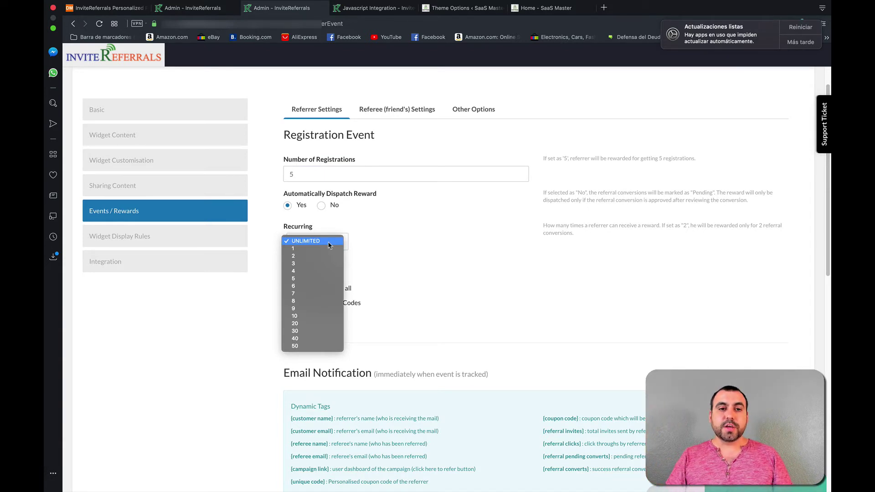
click(322, 260)
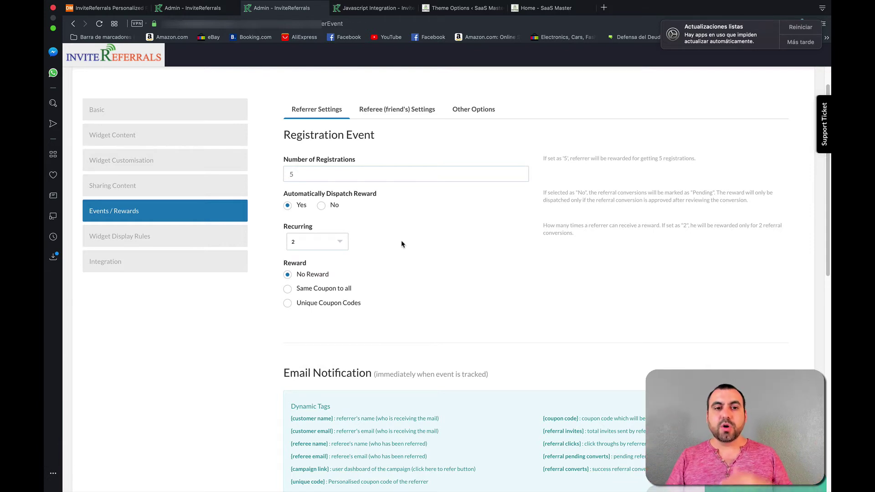
Keep No Reward after trying the coupon options, then review Referee Settings and Other Options.
click(293, 292)
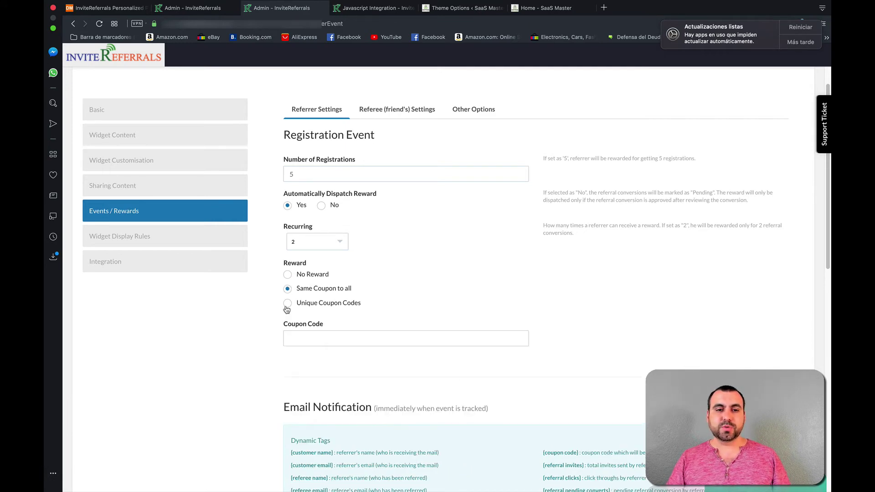
click(287, 304)
click(297, 277)
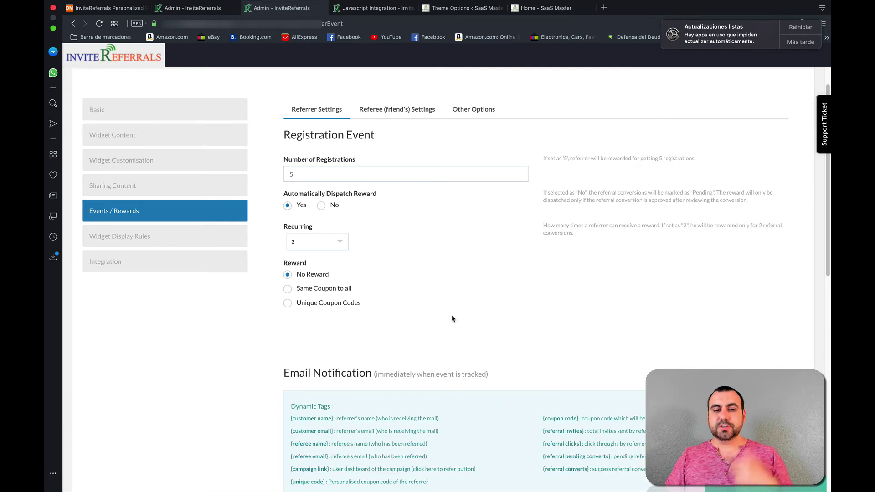
scroll(454, 317, down, 3)
scroll(450, 325, down, 1)
scroll(451, 324, down, 2)
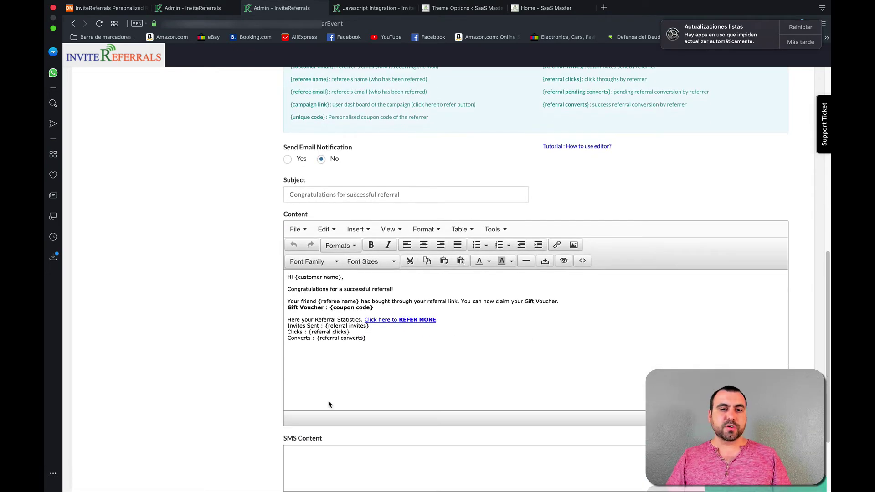
scroll(238, 321, down, 3)
scroll(238, 321, up, 3)
scroll(239, 322, up, 5)
scroll(238, 322, up, 1)
click(434, 145)
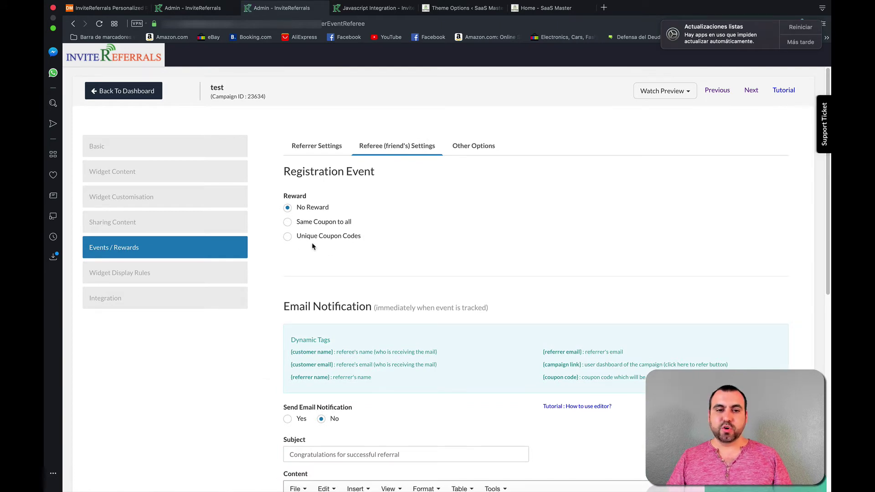
scroll(390, 273, down, 5)
scroll(390, 272, up, 2)
scroll(390, 273, up, 3)
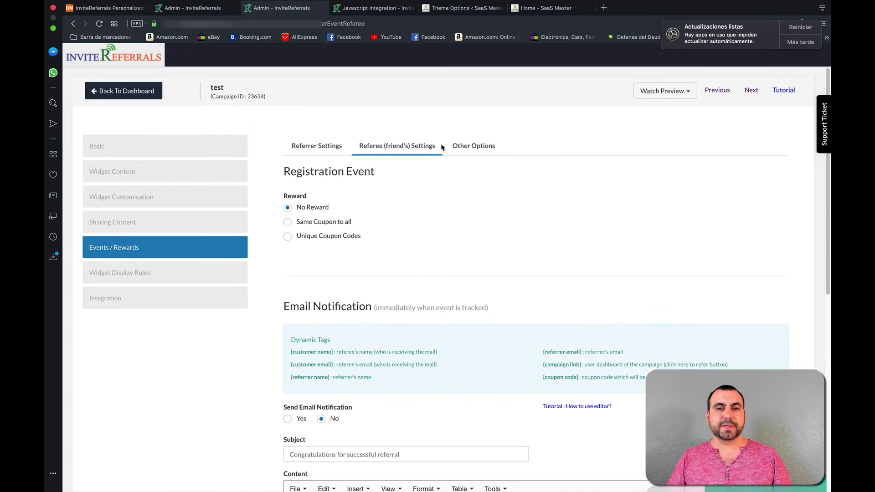
click(478, 147)
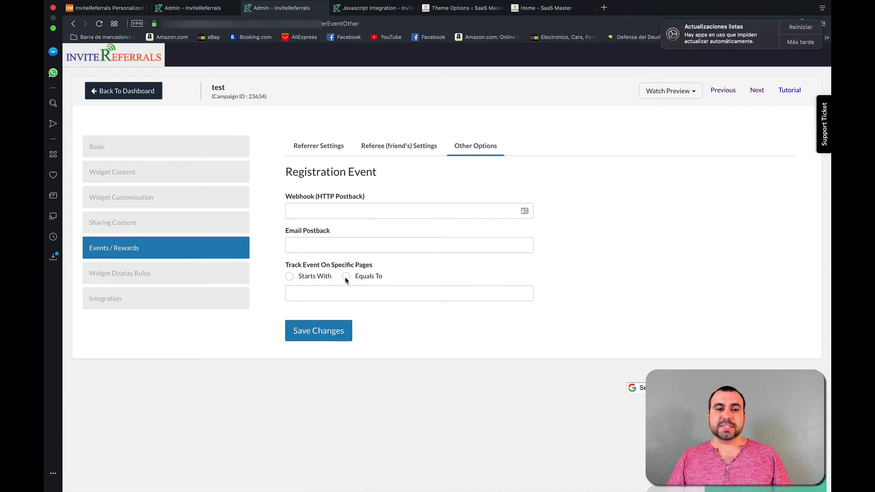
click(152, 279)
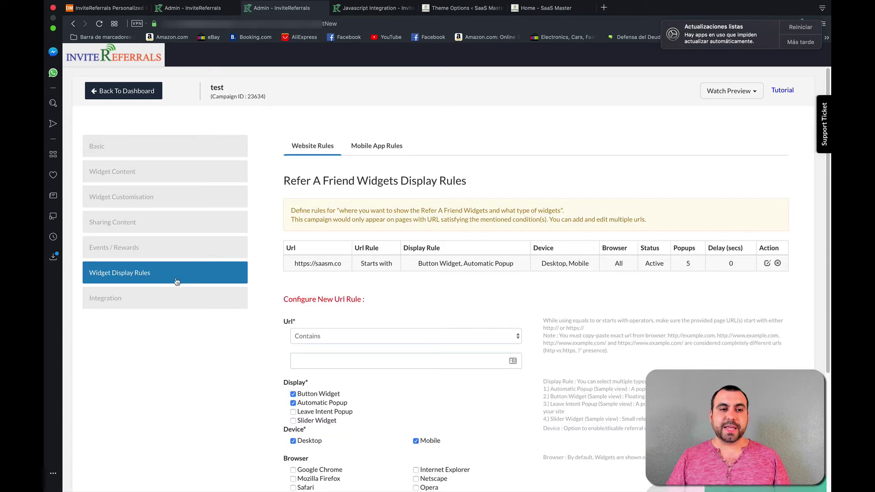
scroll(450, 289, down, 1)
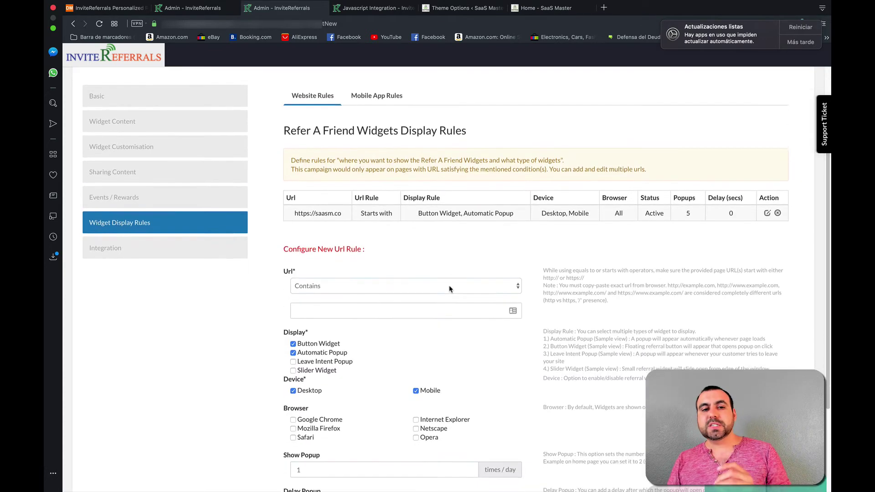
scroll(449, 288, down, 1)
click(373, 281)
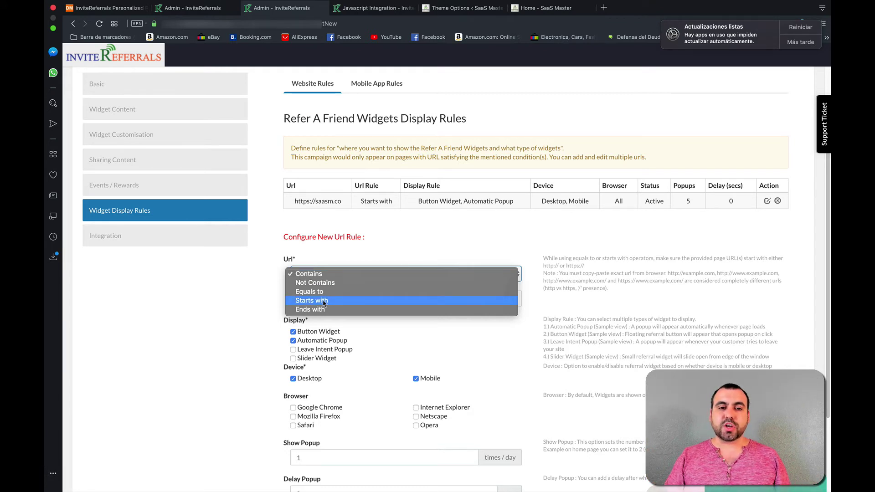
click(329, 227)
drag(294, 201, 344, 206)
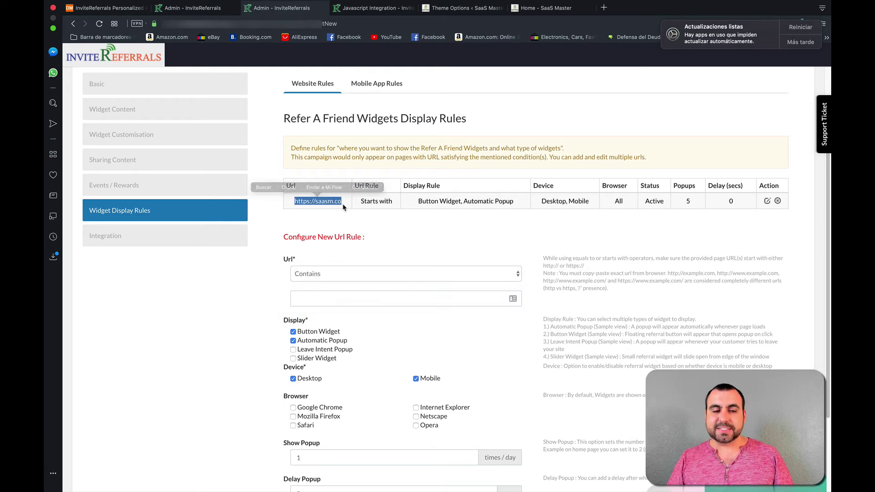
click(353, 221)
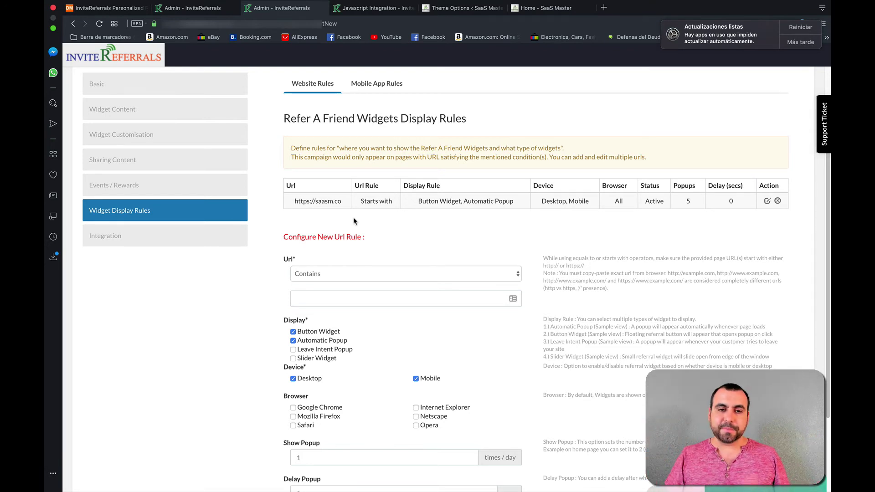
click(357, 273)
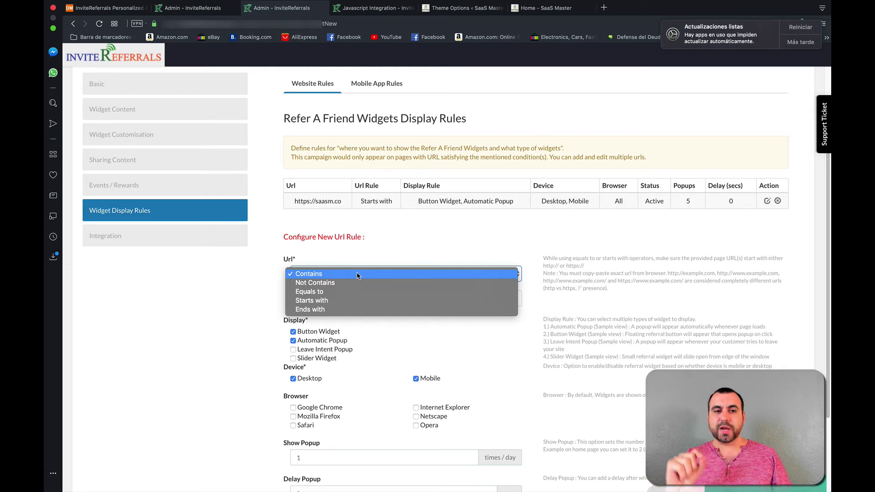
click(256, 320)
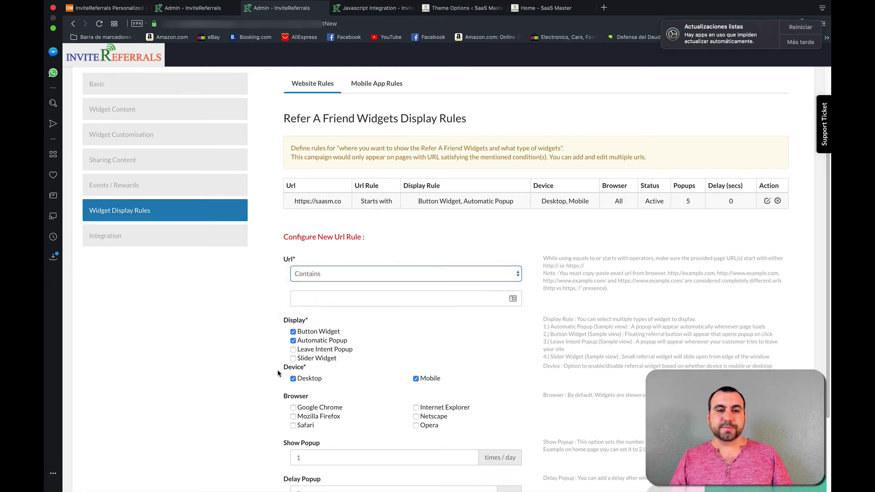
scroll(279, 373, down, 2)
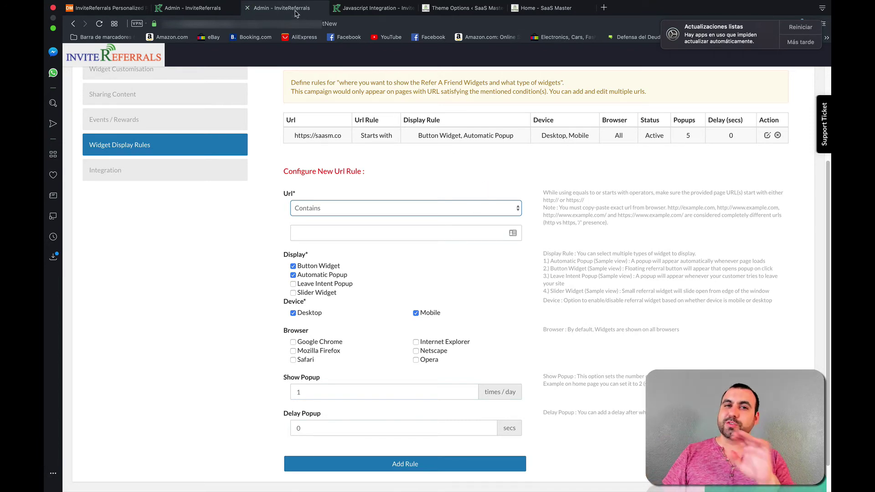
mouse_move(375, 7)
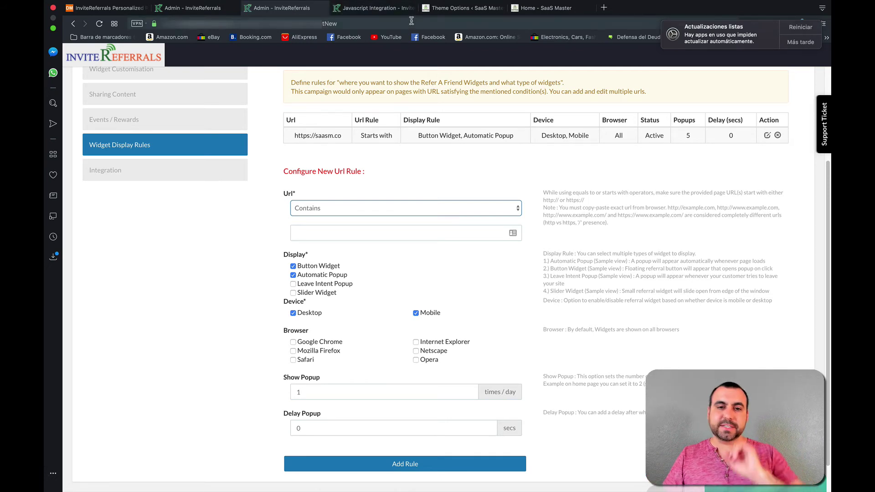
scroll(439, 328, down, 1)
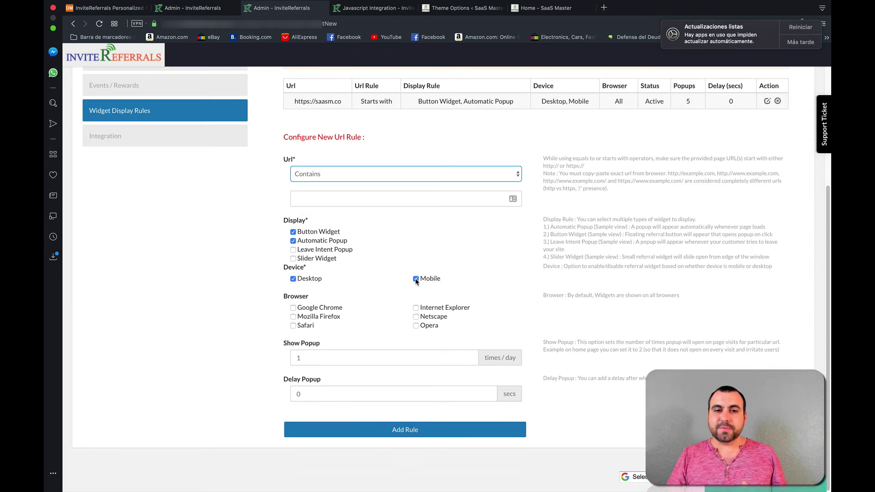
Make the URL rule desktop-only, showing the popup 2 times a day with a 10-second delay.
click(415, 279)
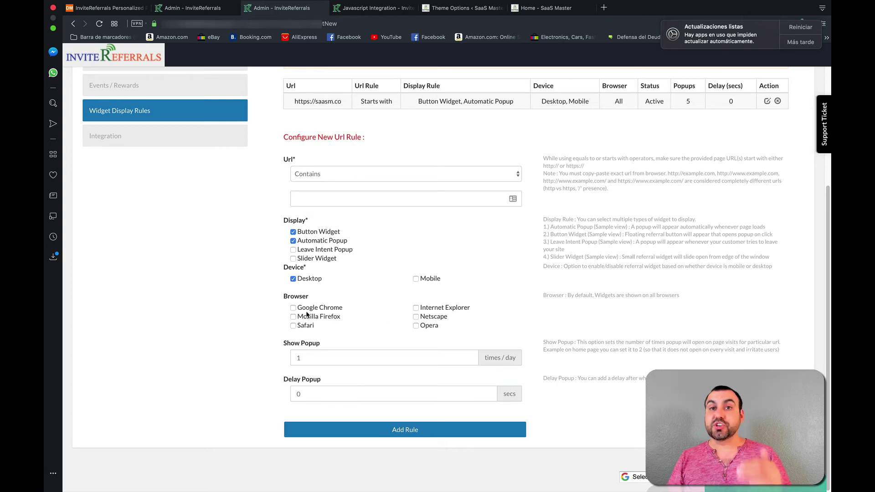
double_click(331, 357)
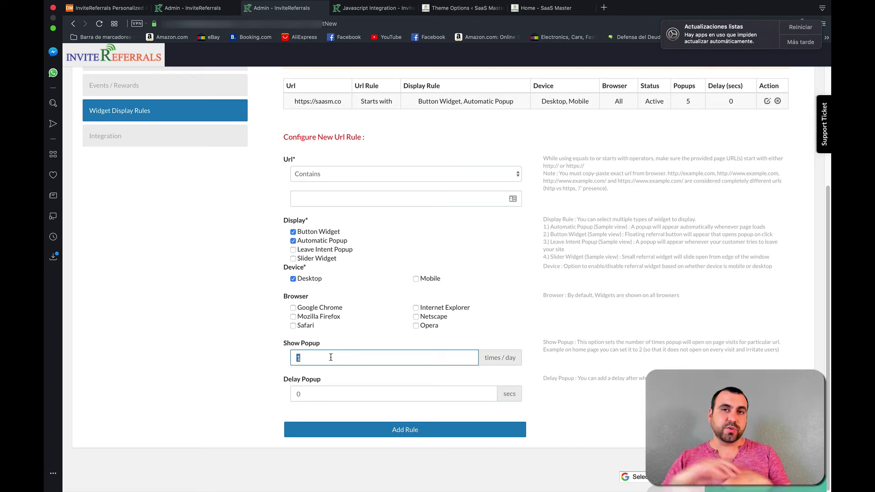
text(2)
click(237, 349)
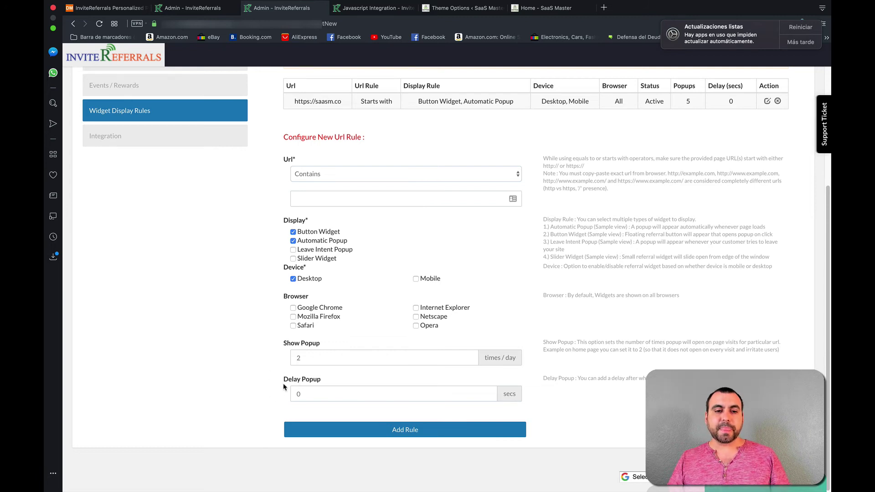
drag(284, 383, 337, 385)
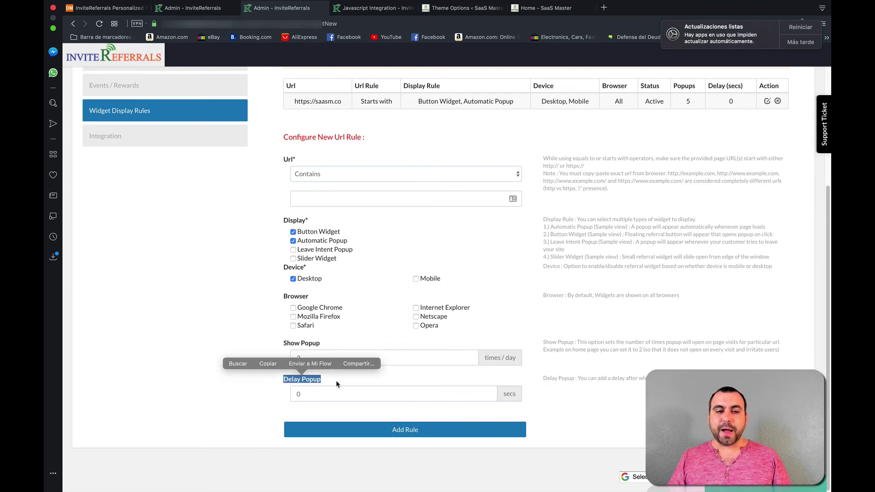
click(356, 385)
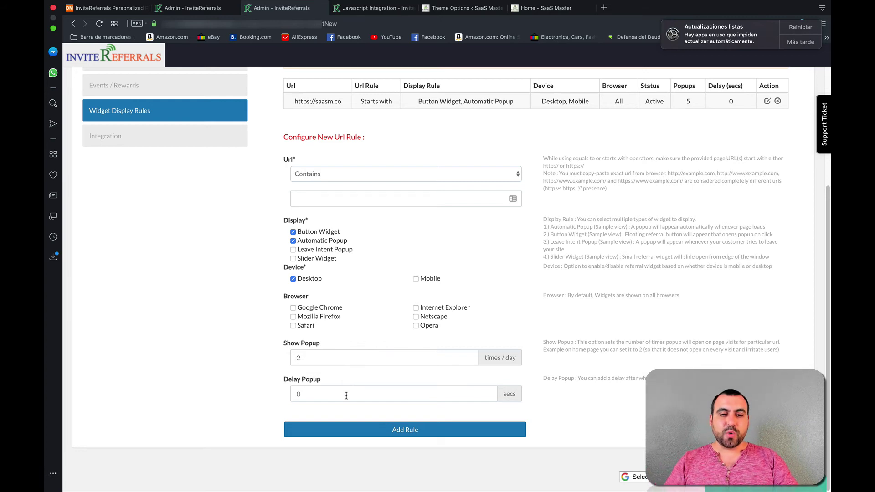
double_click(346, 395)
text(10)
click(245, 386)
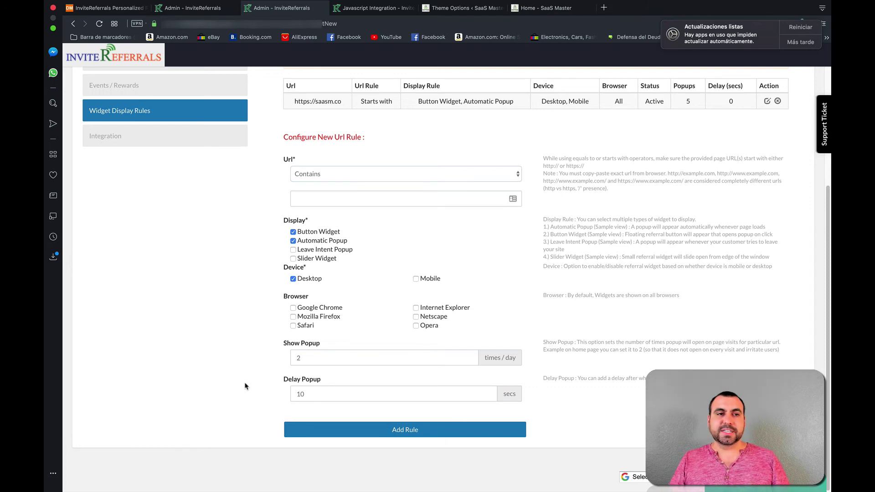
scroll(245, 386, up, 3)
scroll(245, 387, up, 2)
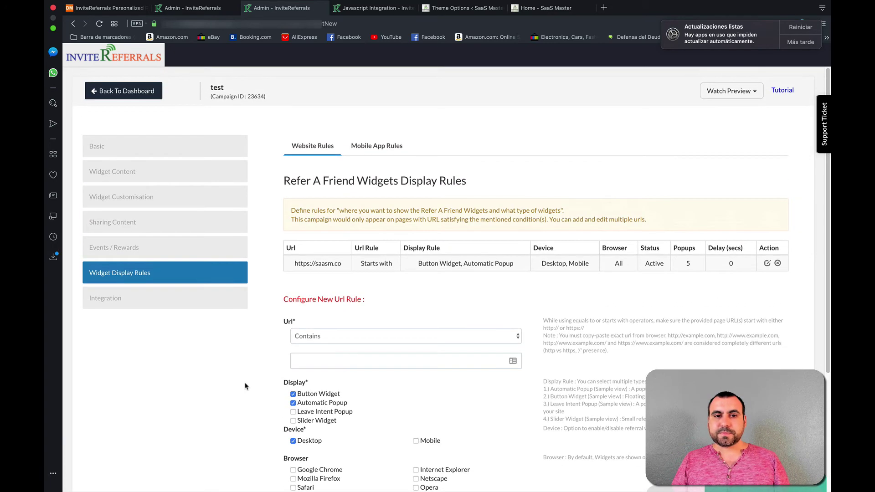
Review the Mobile App display rules, then move to the campaign's Integration section.
click(377, 153)
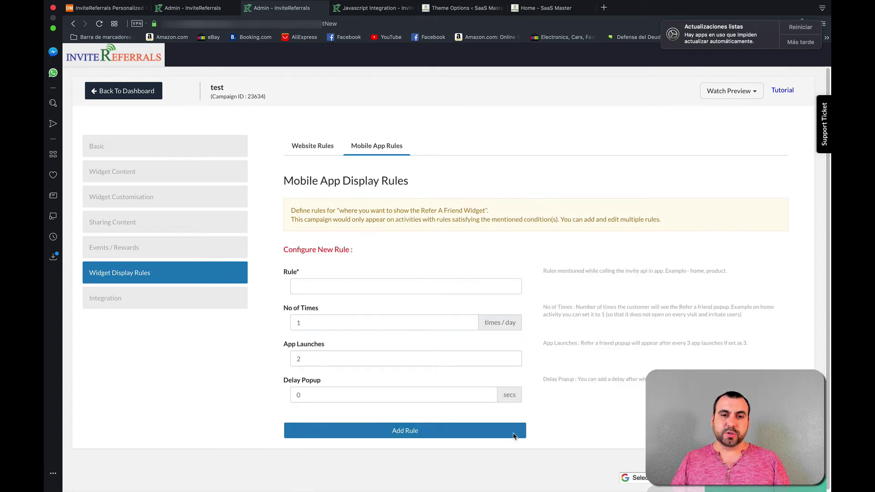
click(149, 295)
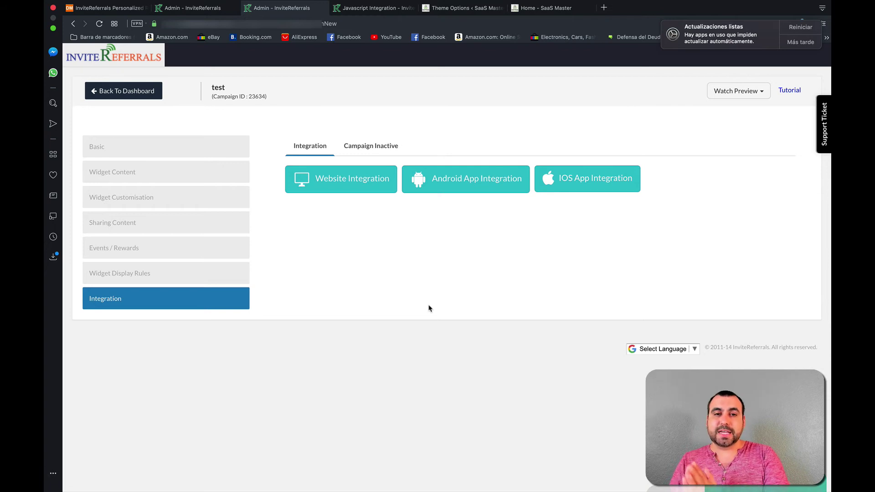
View the website JavaScript widget code and find it already pasted in the Divi theme's head code.
click(339, 187)
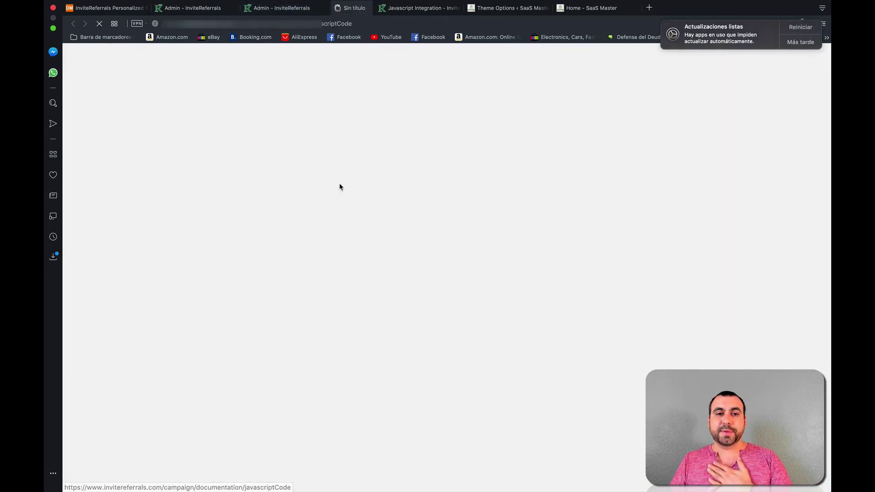
mouse_move(267, 190)
mouse_down()
mouse_move(489, 287)
mouse_move(495, 300)
mouse_up()
click(500, 323)
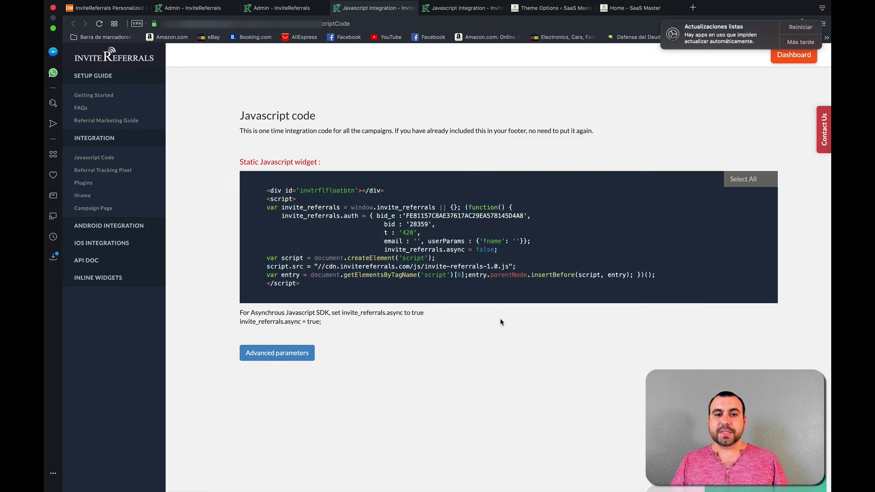
click(553, 8)
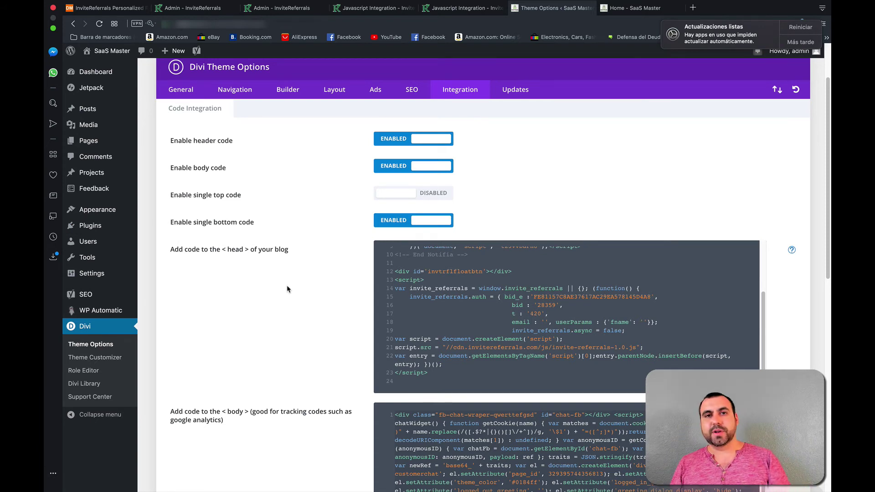
Check the live SaaS Master home page showing the Enroll popup and Refer & Win tab.
key(ctrl+Tab)
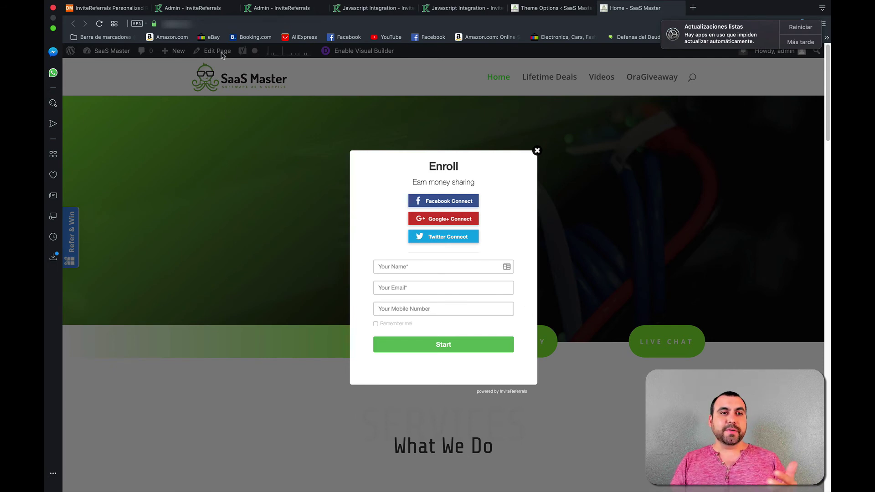
Review the InviteReferrals dashboard home with zero stats, then return to the lifetime deal pricing page ($59-$357).
click(192, 8)
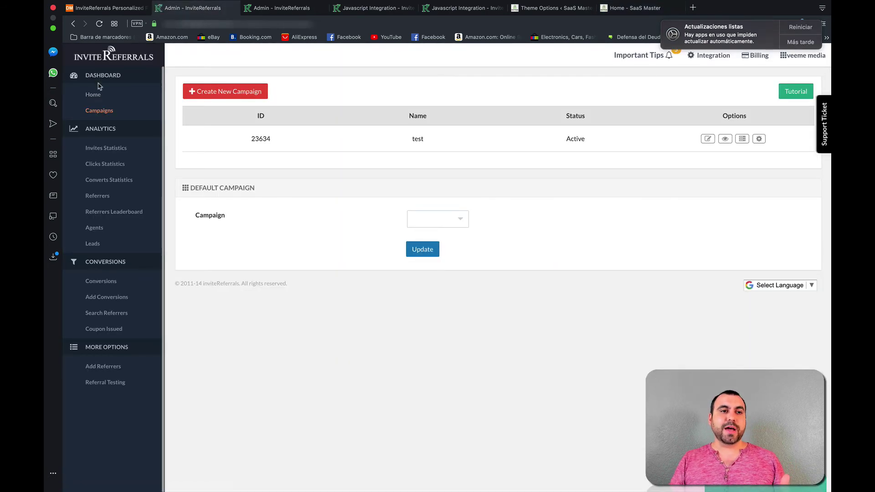
click(91, 95)
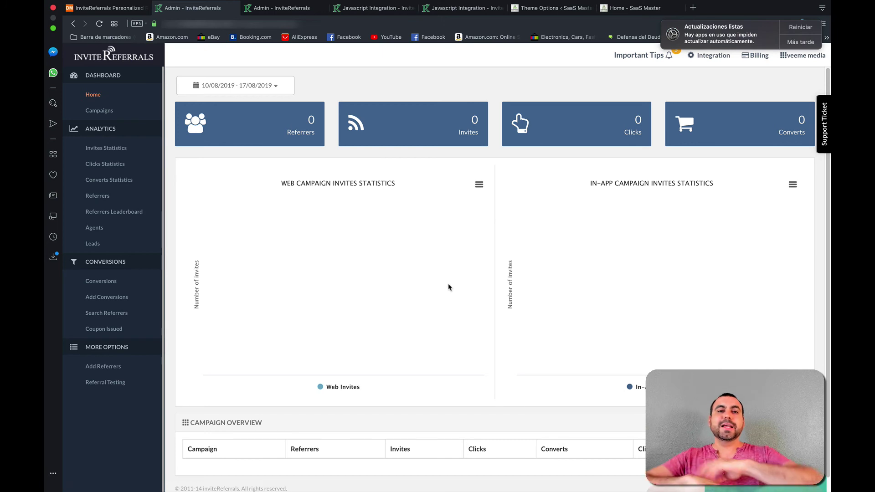
click(110, 9)
scroll(427, 294, up, 1)
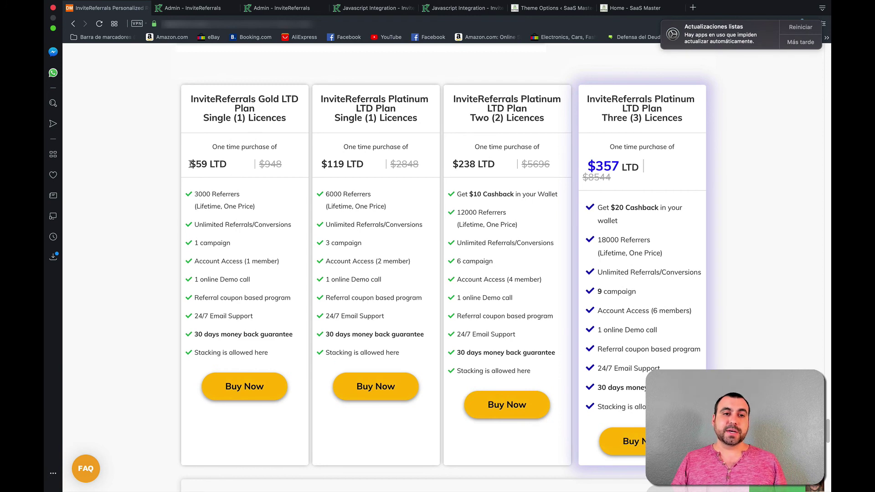
drag(191, 165, 228, 165)
click(199, 188)
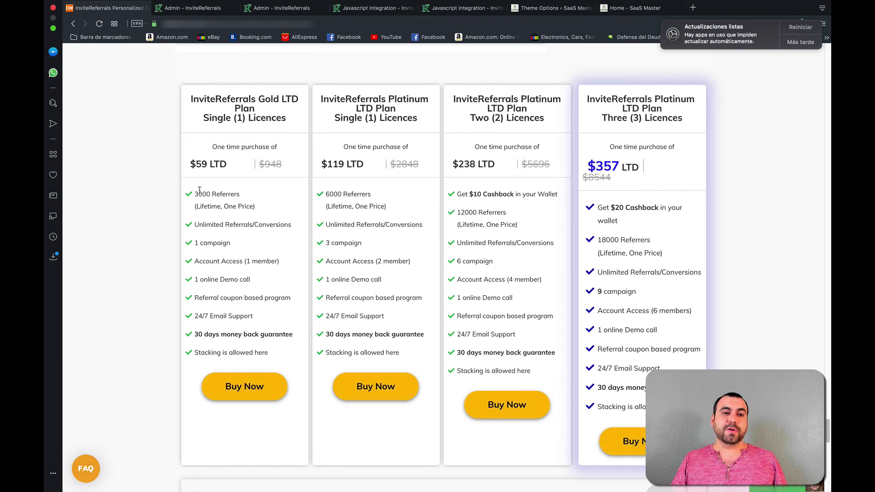
drag(195, 193, 246, 194)
click(248, 196)
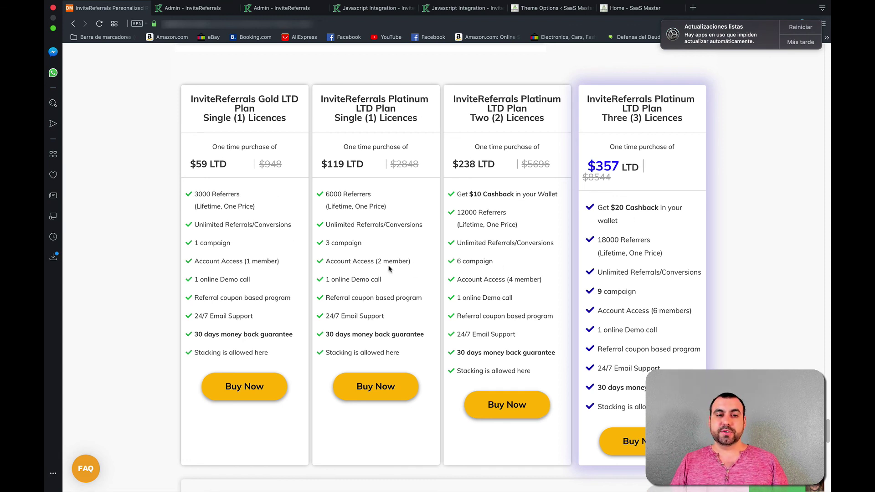
double_click(463, 298)
click(276, 247)
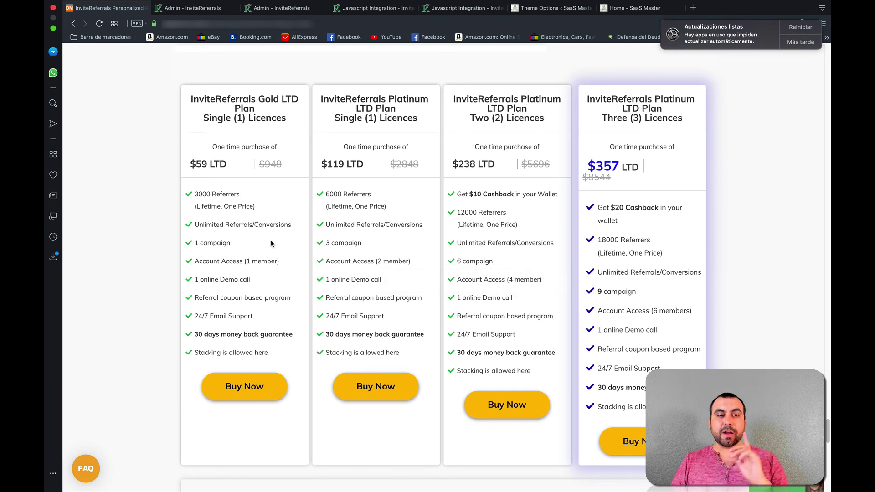
double_click(200, 164)
drag(194, 243, 243, 249)
click(242, 248)
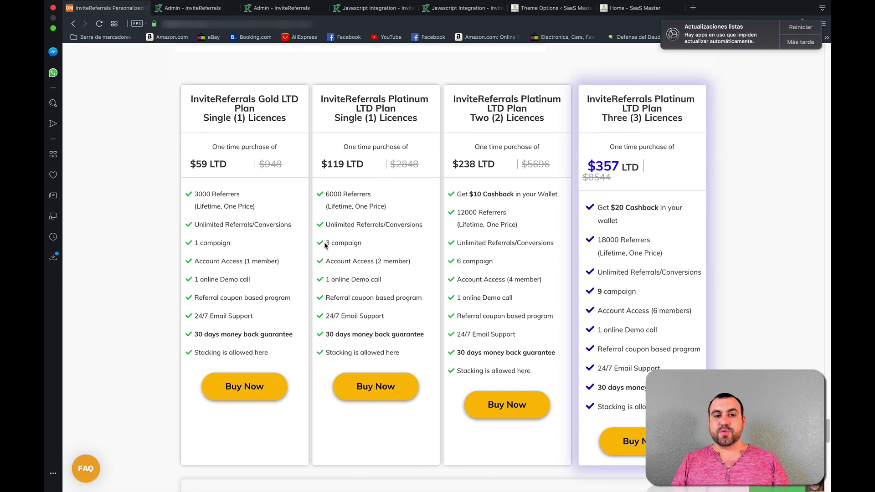
drag(325, 245, 380, 248)
click(383, 250)
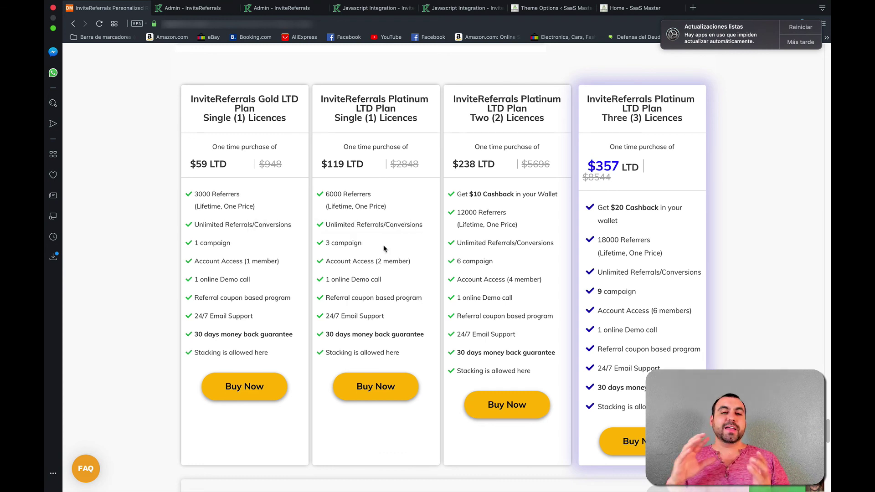
drag(334, 97, 353, 279)
click(354, 280)
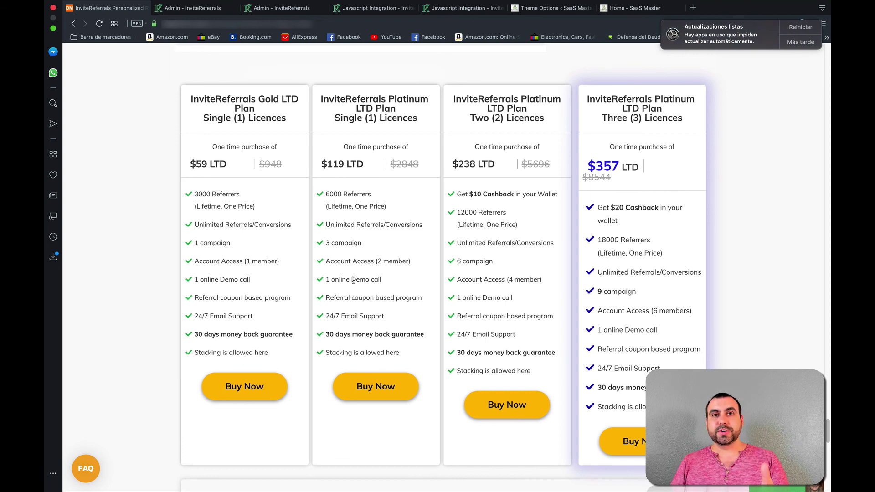